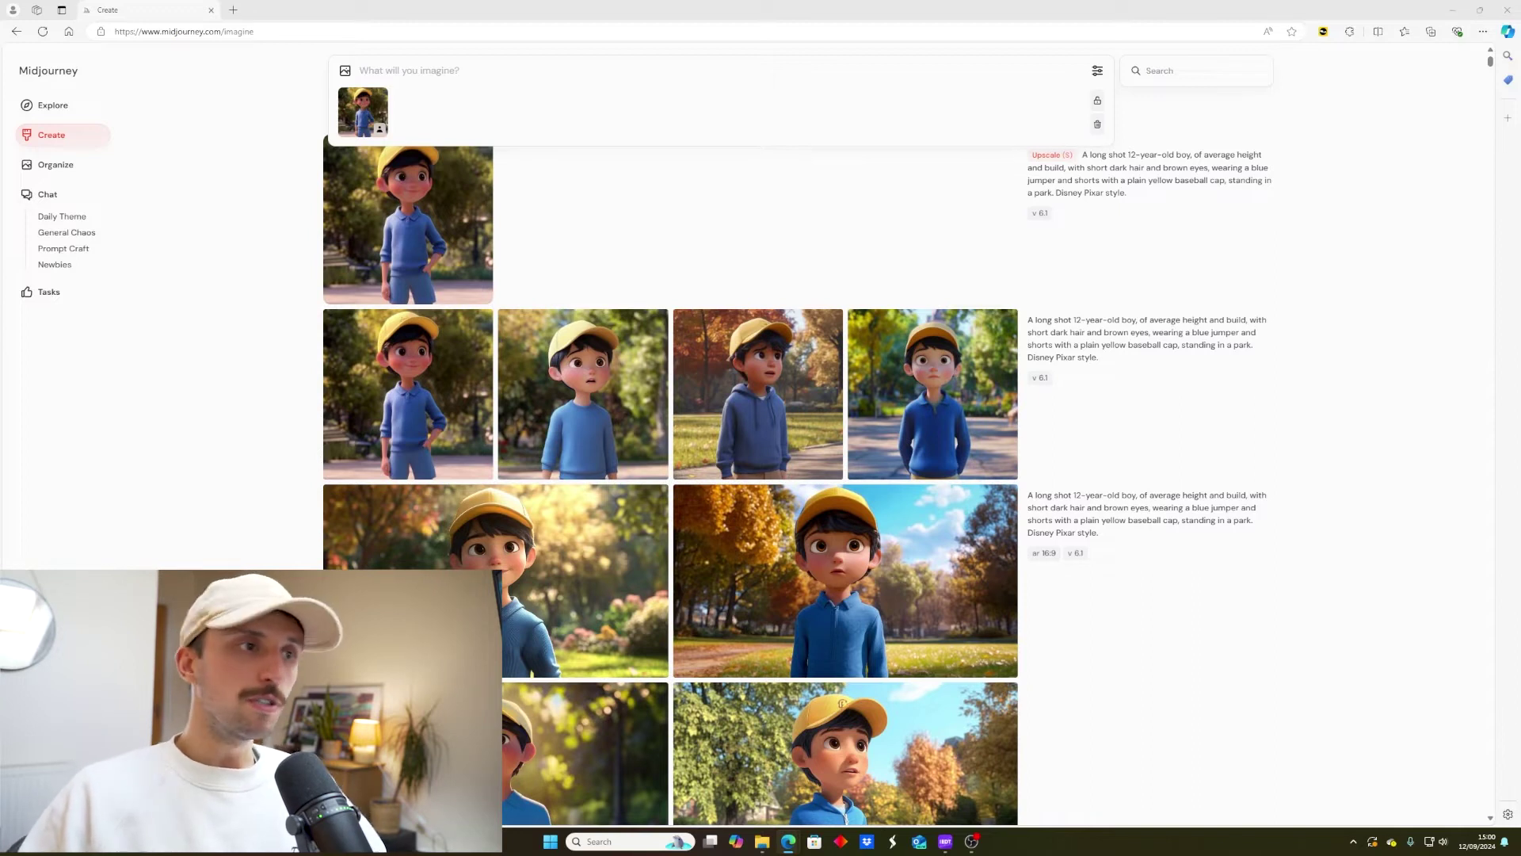
- Set the boy image as a character reference and enter a prompt for the same boy sitting on a park bench eating a sandwich, Disney Pixar style
mouse_move(370, 176)
mouse_move(377, 119)
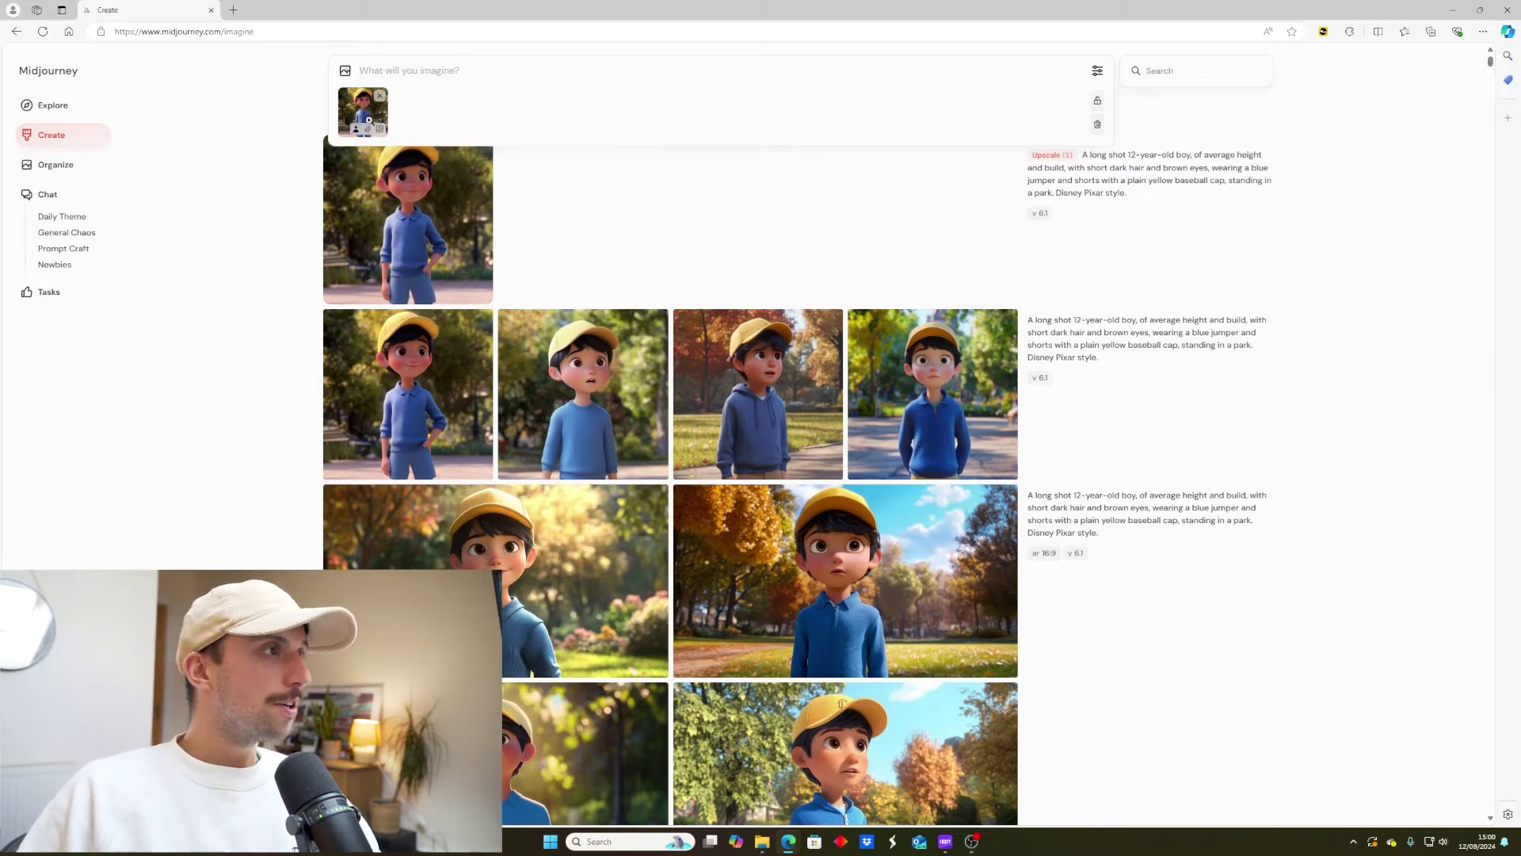
left_click(357, 130)
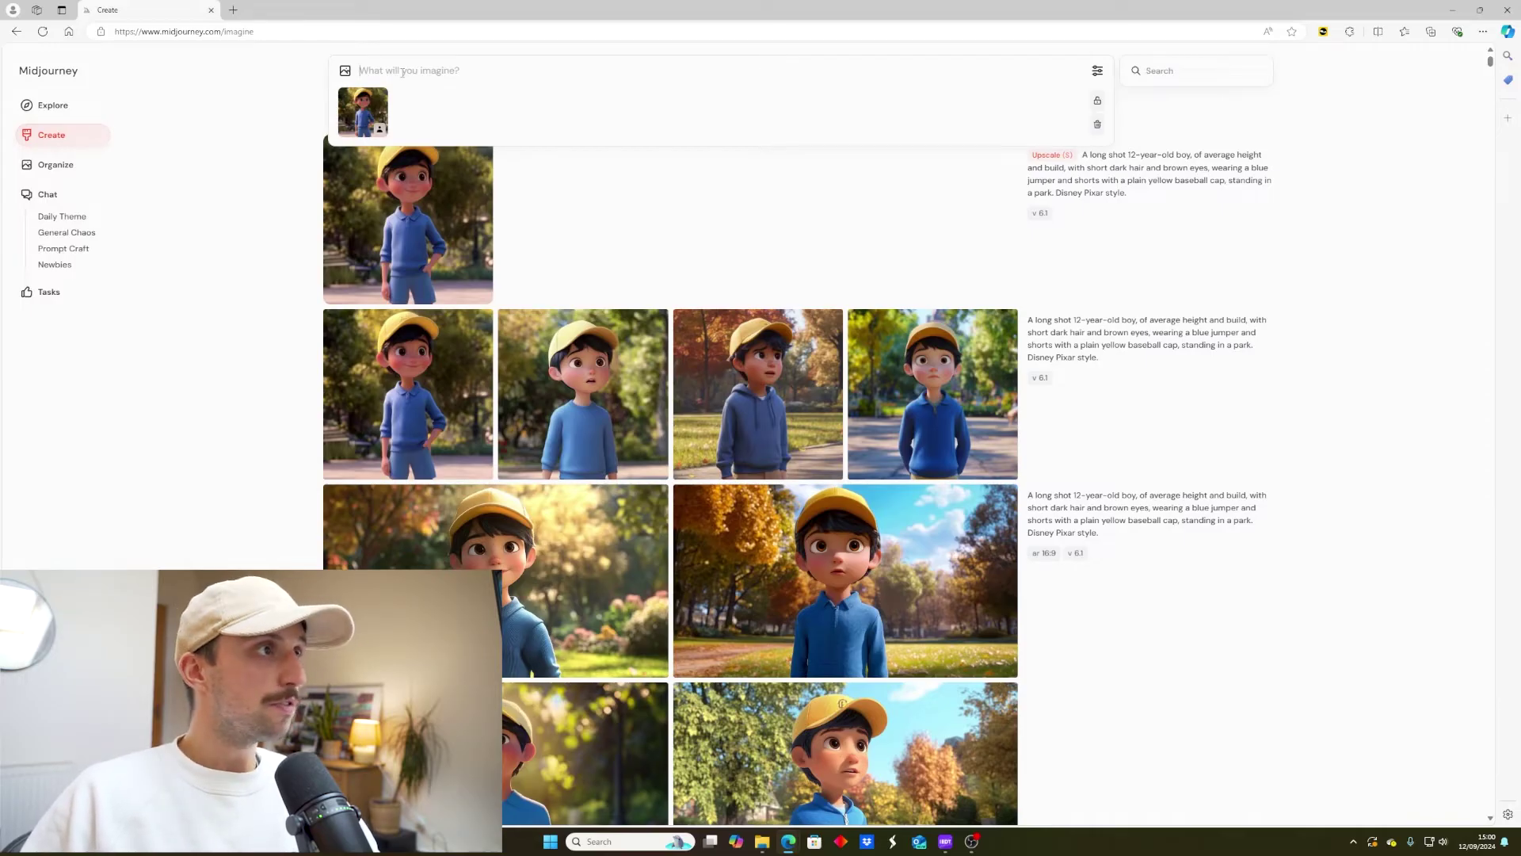
type("A 12-year-old boy, of average height and build, with short dark hair and brown eyes, wearing a blue jumper and shorts with a plain yellow baseball cap, sitting on a park bench eating a sandwich. Disney Pixar style.")
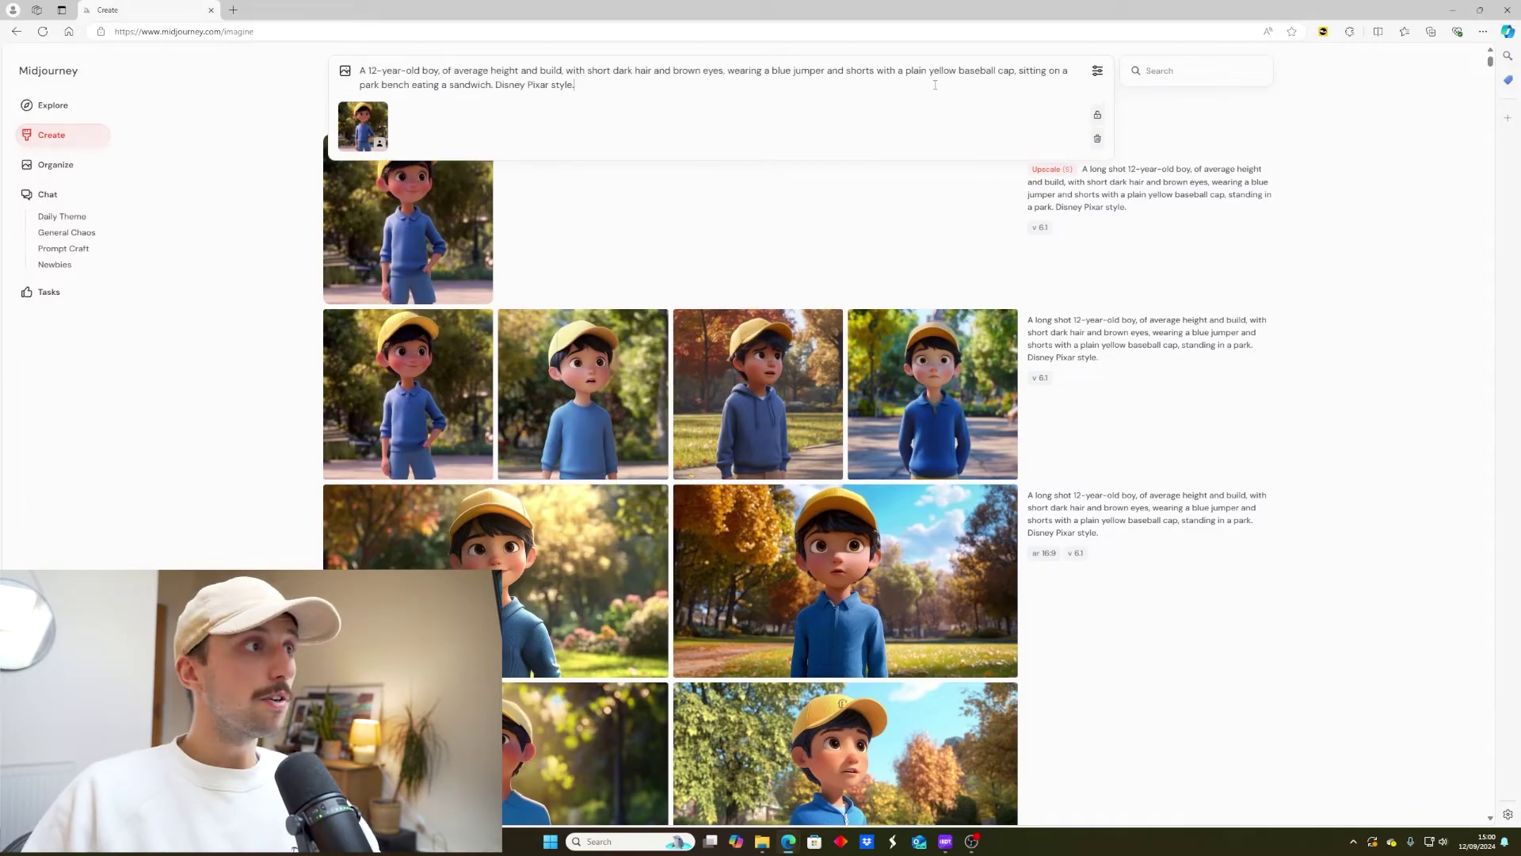
- Set the image size to landscape 16:9 and generate the park bench images
left_click(1098, 73)
left_click_drag(589, 277, 679, 276)
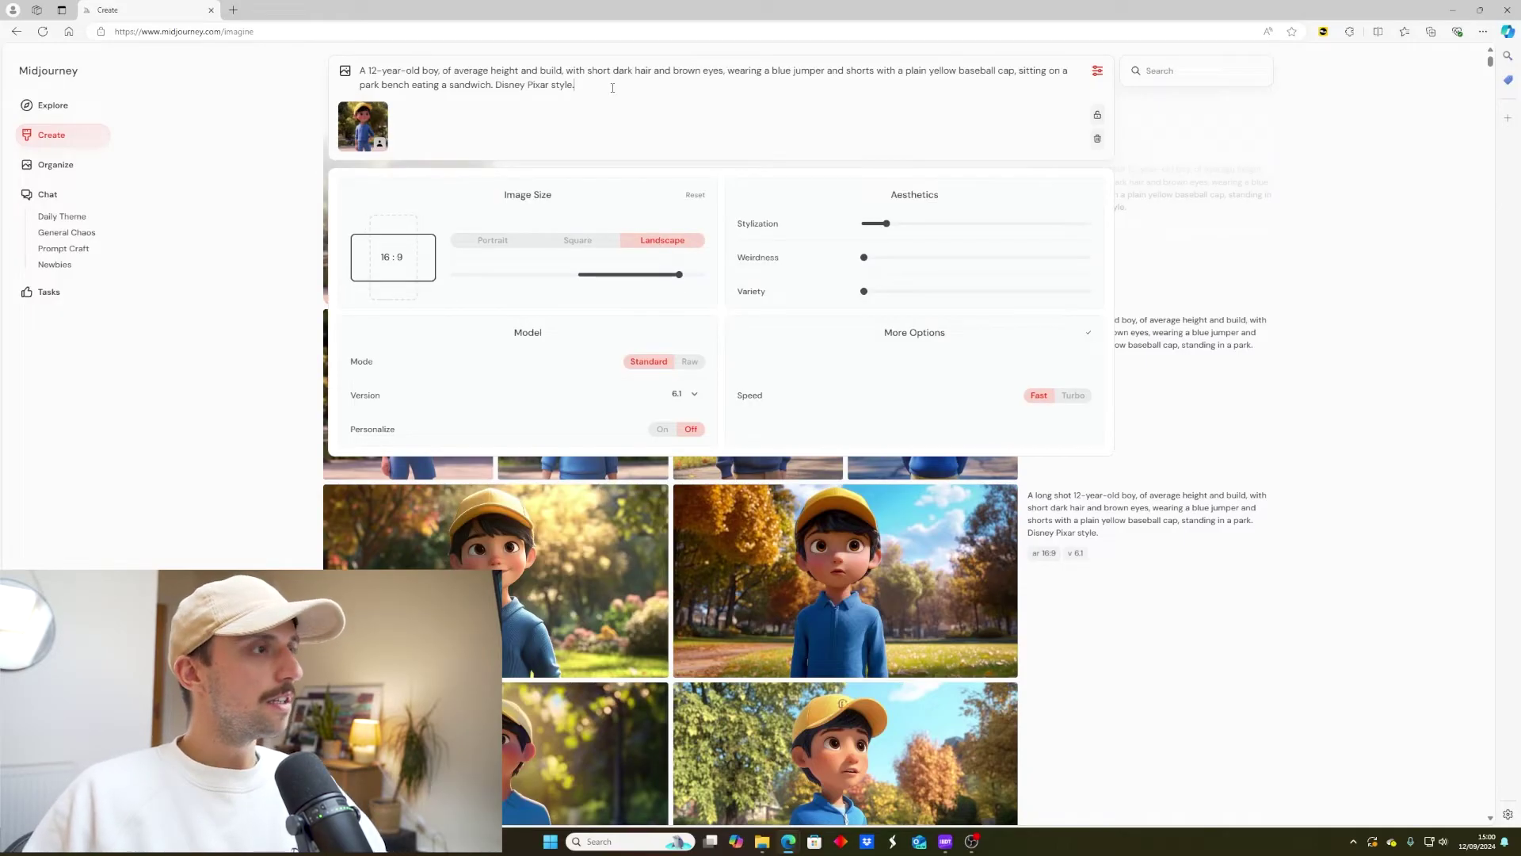
key("Return")
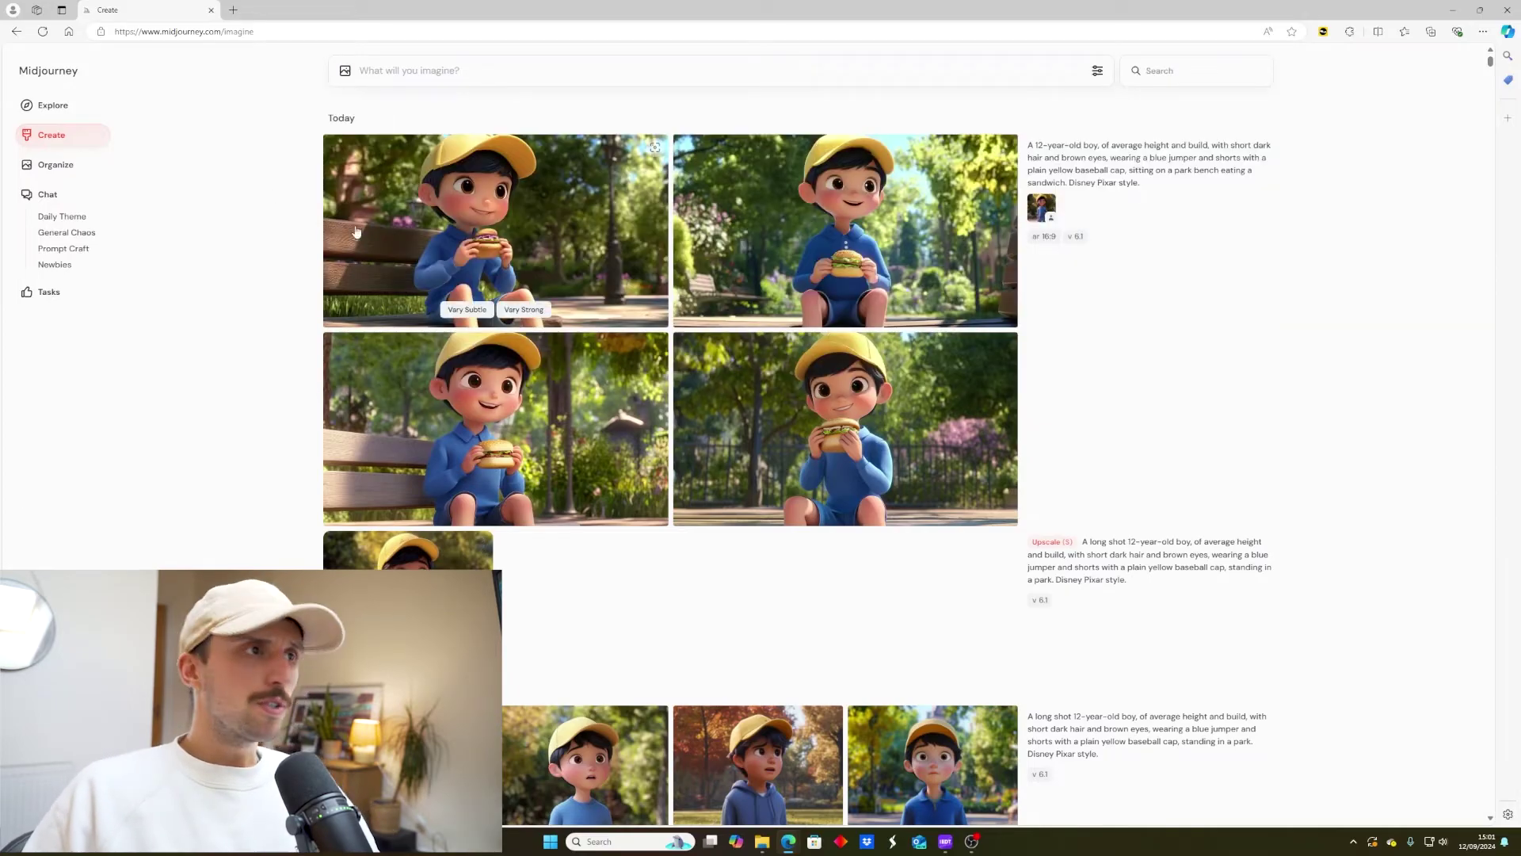
- Generate the same boy playing tennis on a tennis court in Disney Pixar style, with the boy image as character reference
left_click(346, 71)
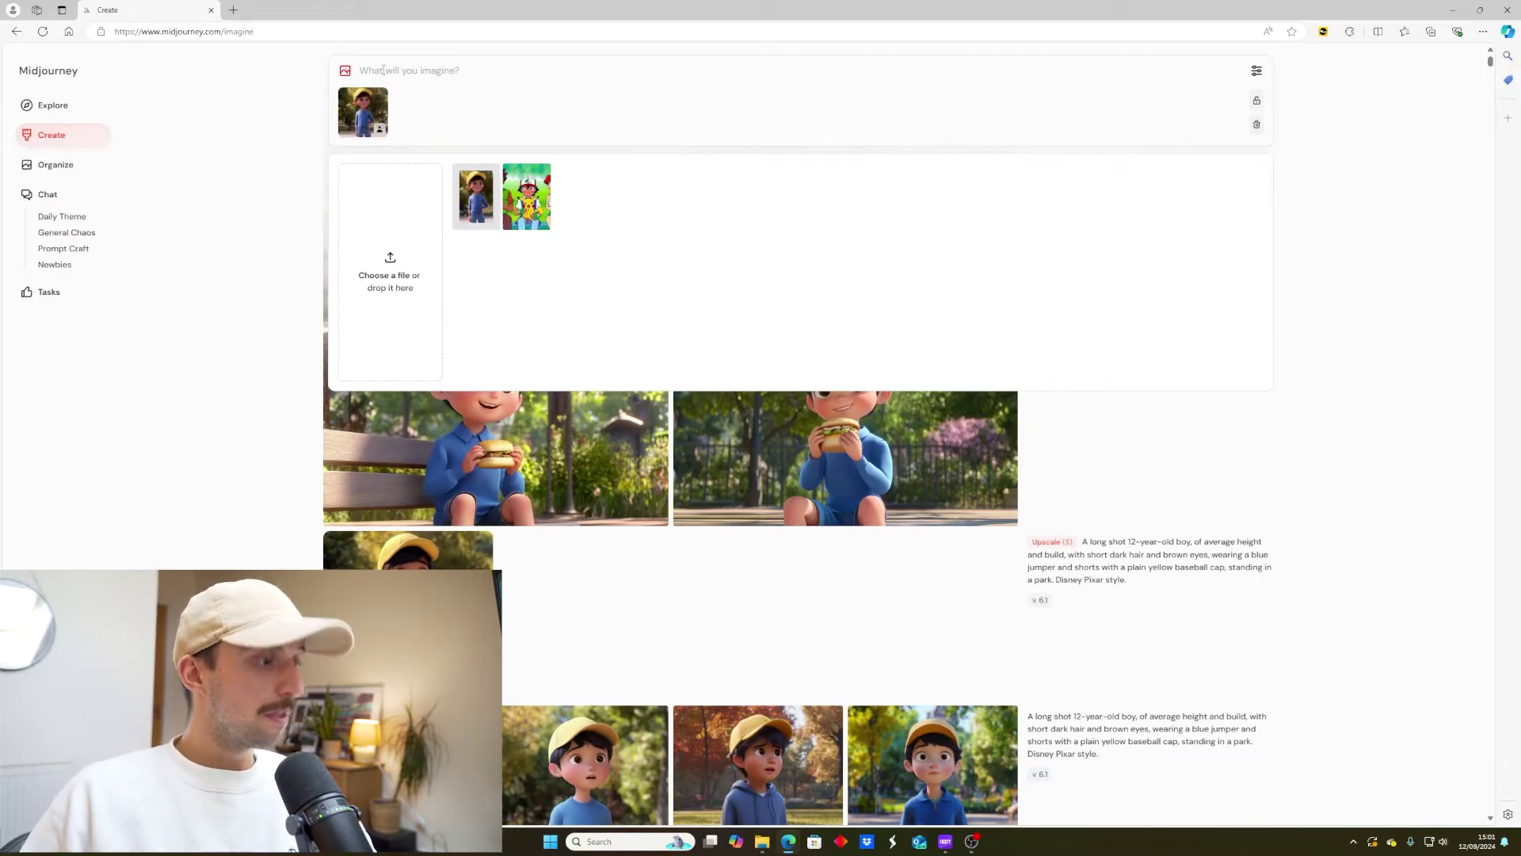
type("A 12-year-old boy, of average height and build, with short dark hair and brown eyes, wearing a blue jumper and shorts with a plain yellow baseball cap, playing tennis on a tennis court. Disney Pixar style.")
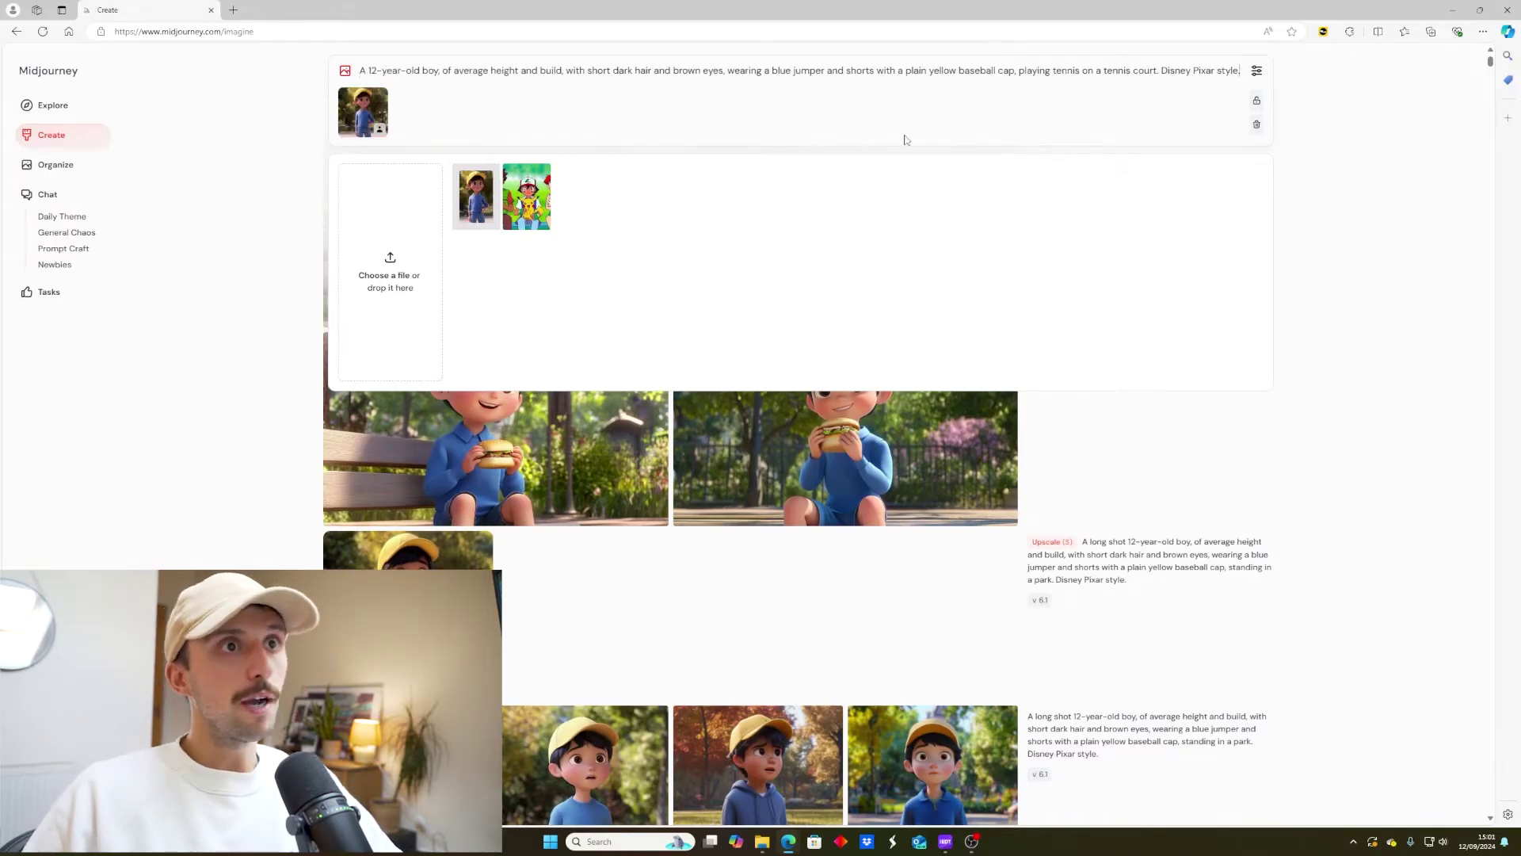
key("Return")
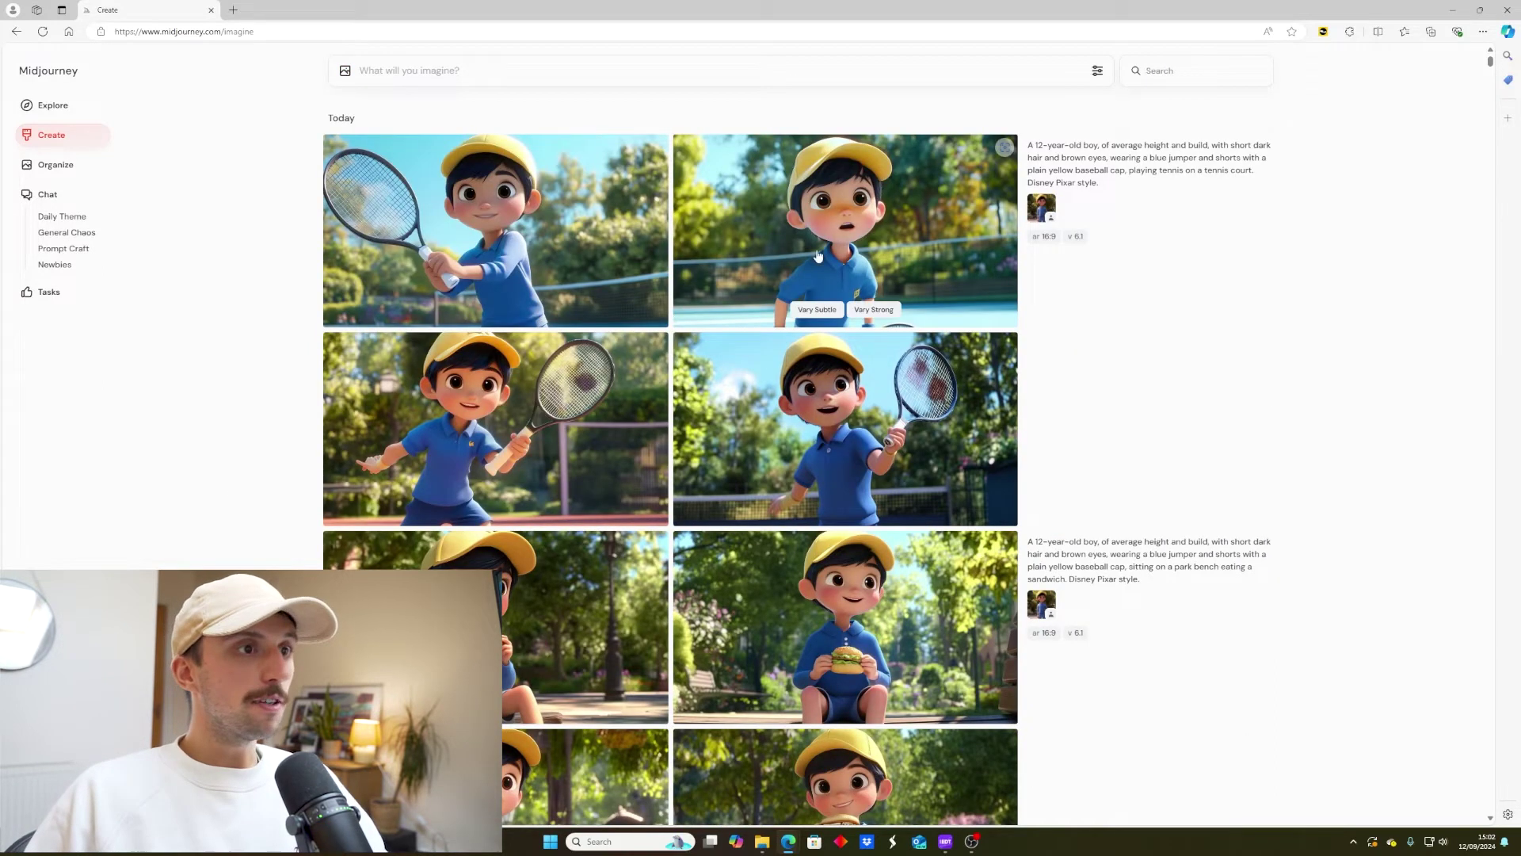
- View the first tennis image enlarged and return to the generated images
mouse_move(581, 232)
left_click(549, 196)
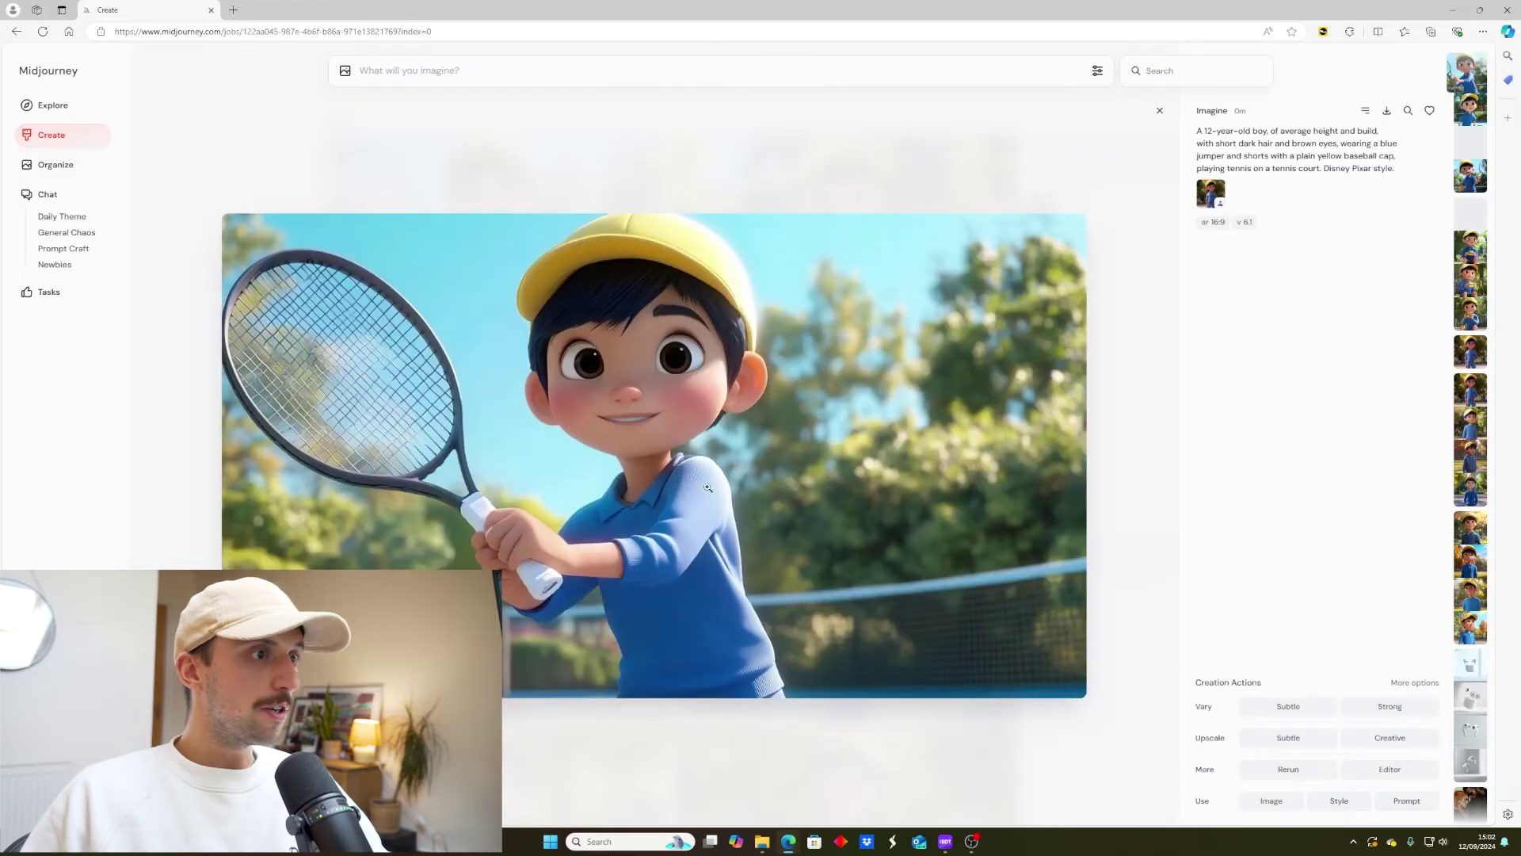
key("Escape")
scroll(529, 553, "down", 3)
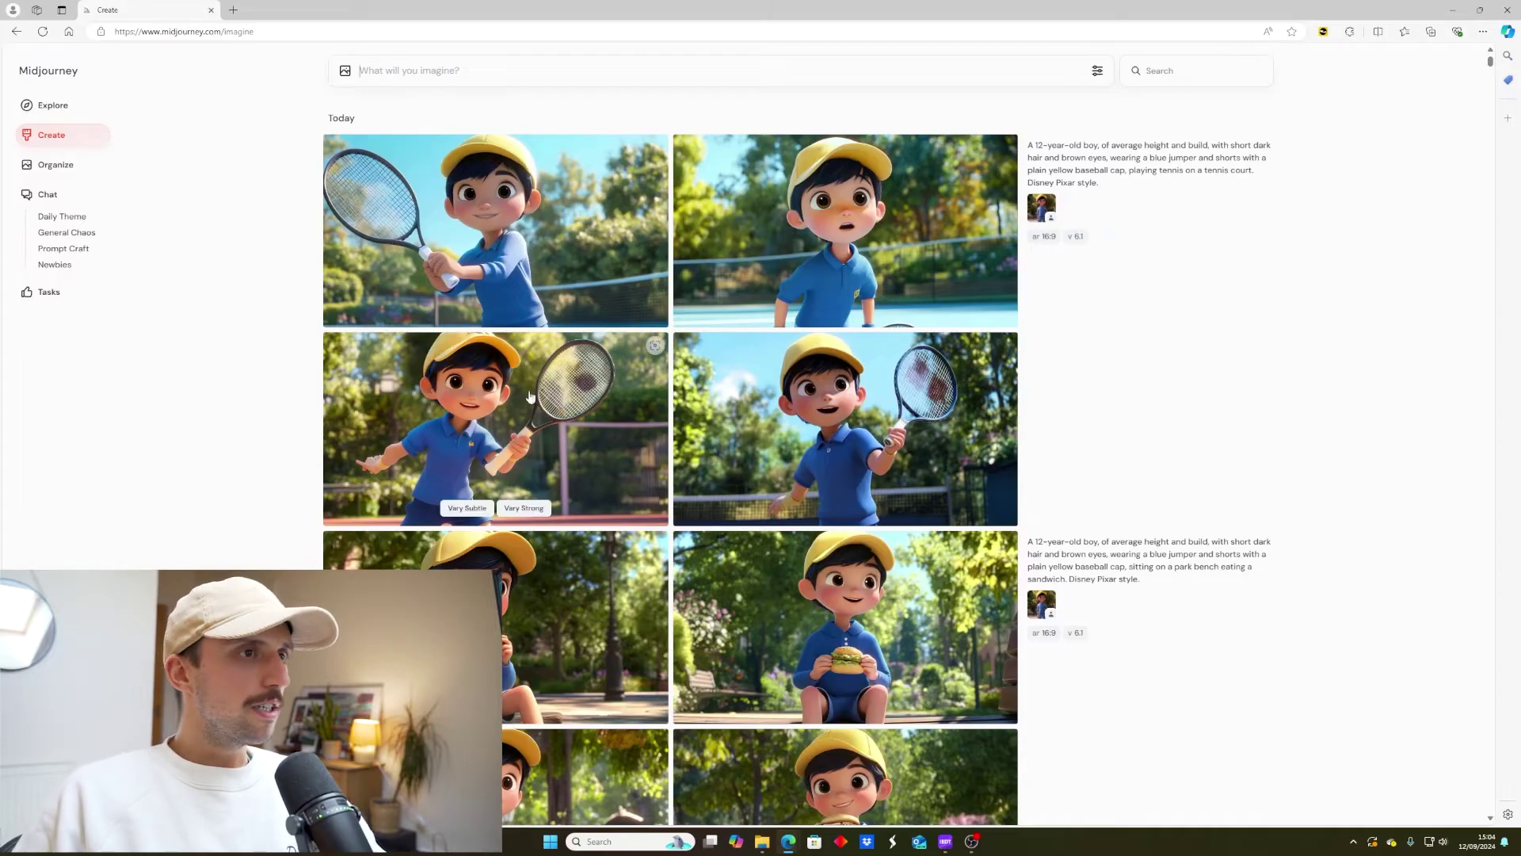
- Open the second tennis image in the editor and erase the boy's yellow cap with a smaller brush
left_click(871, 261)
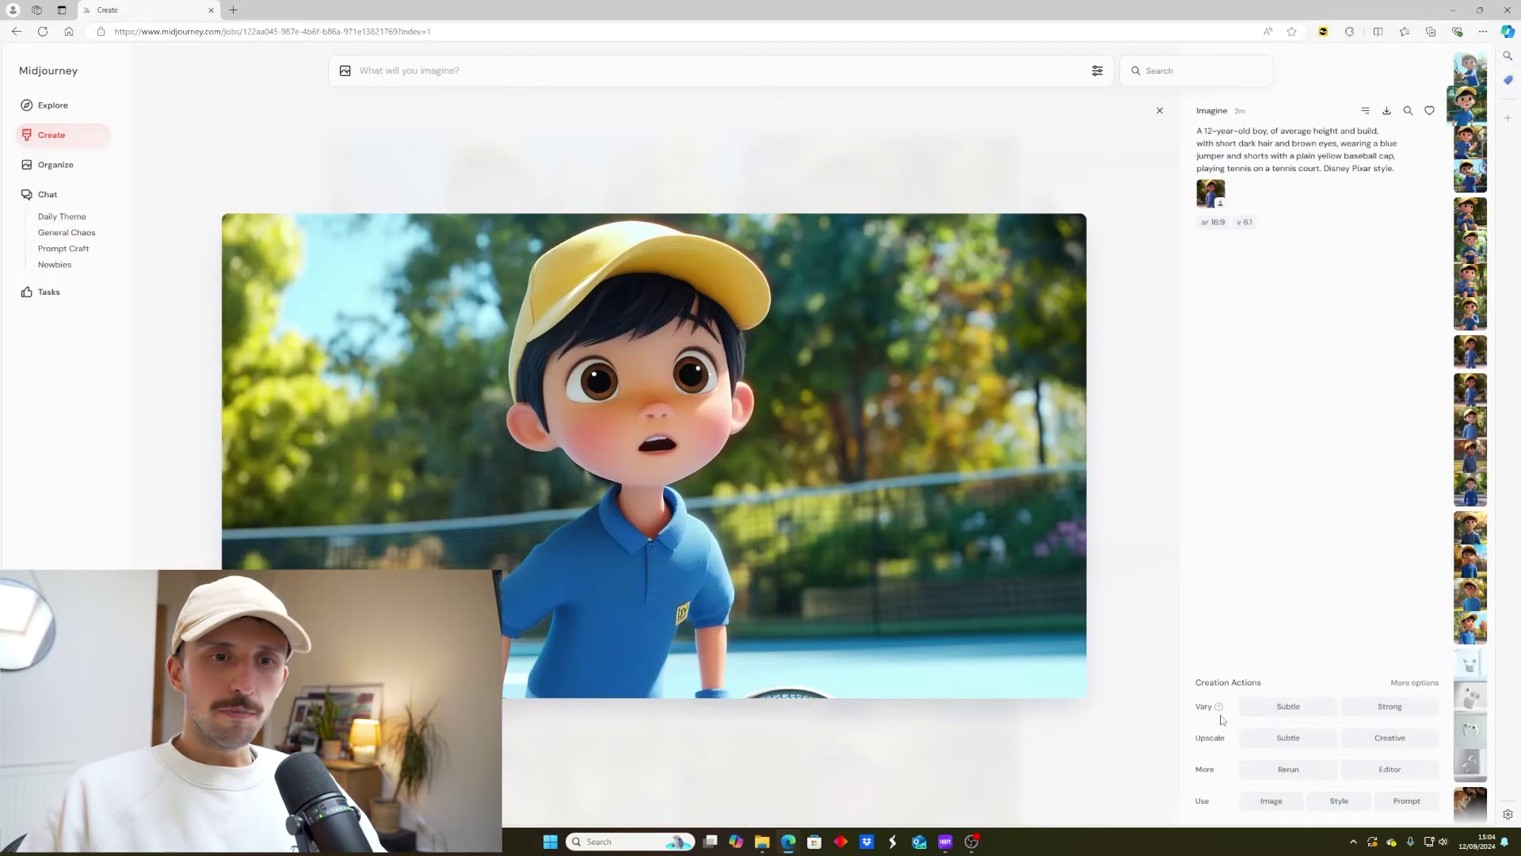
left_click(1389, 769)
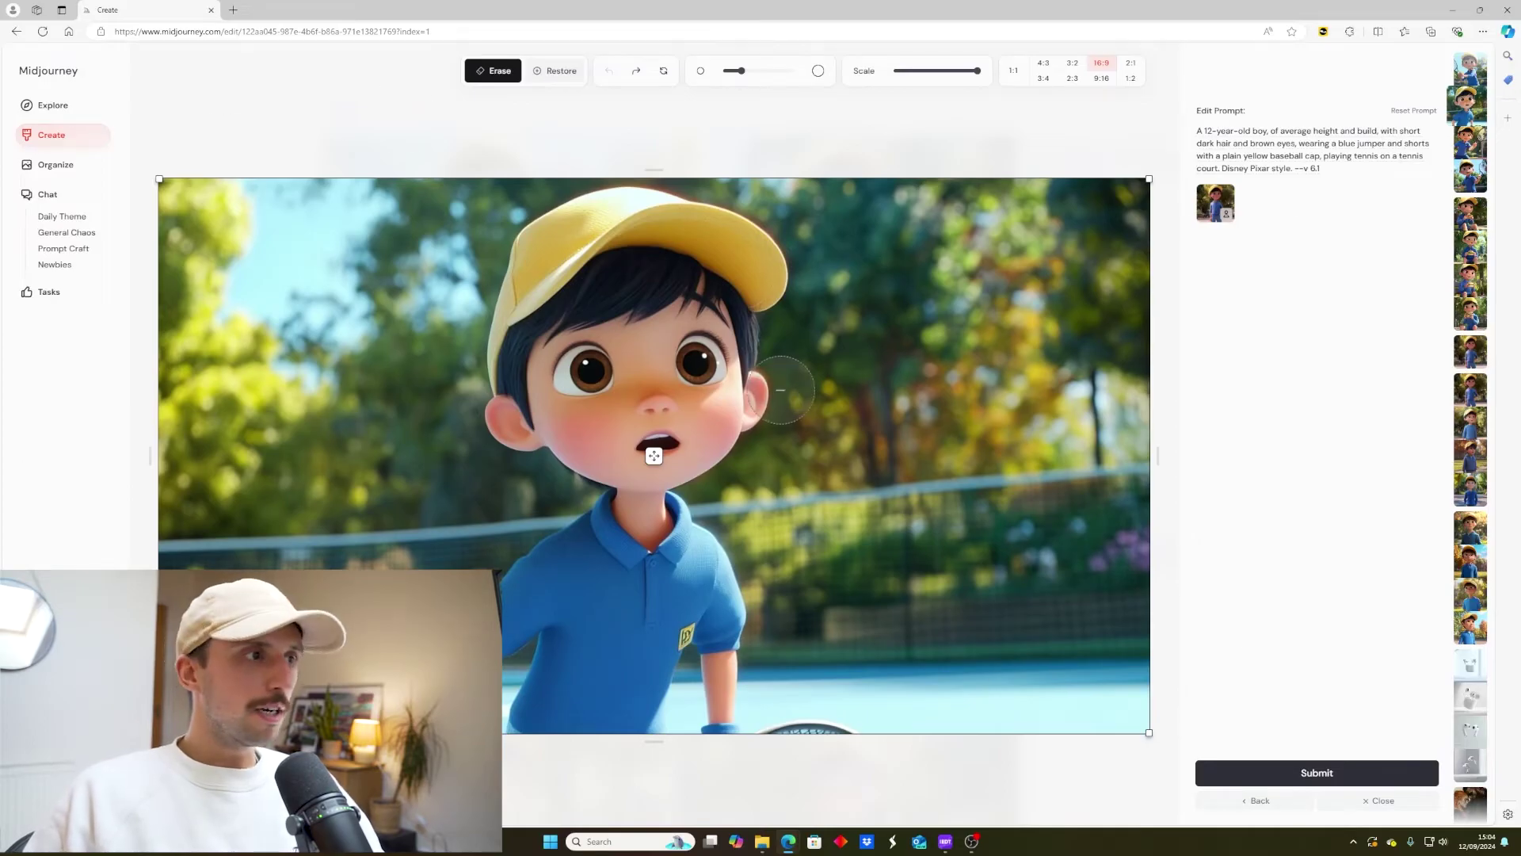
mouse_move(476, 380)
left_mouse_down()
mouse_move(516, 286)
mouse_move(611, 242)
mouse_move(758, 304)
mouse_move(752, 267)
mouse_move(690, 226)
mouse_move(603, 215)
mouse_move(545, 277)
left_mouse_up()
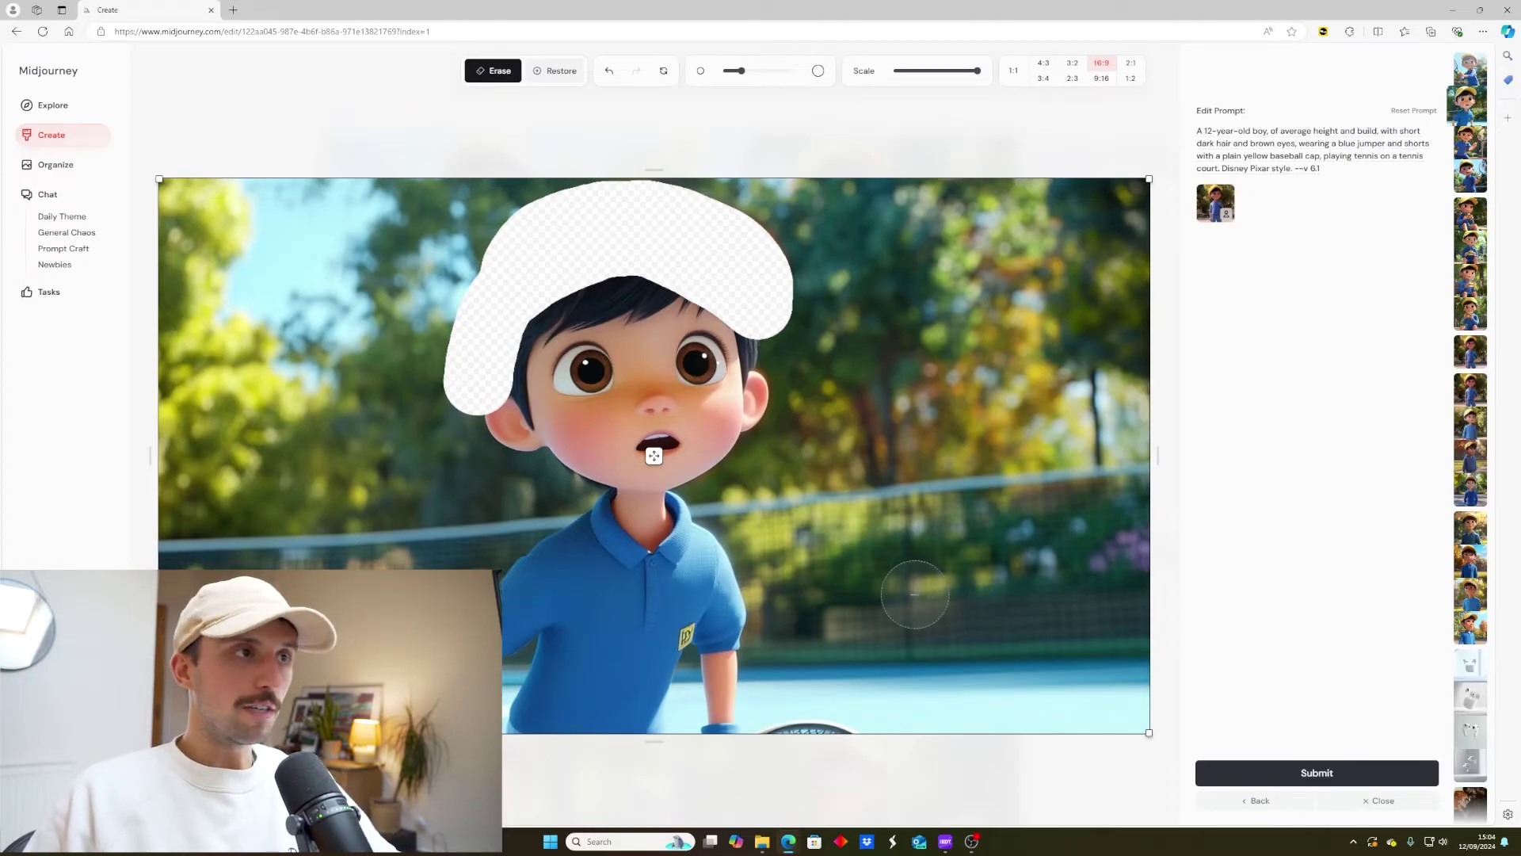
key("ctrl+z")
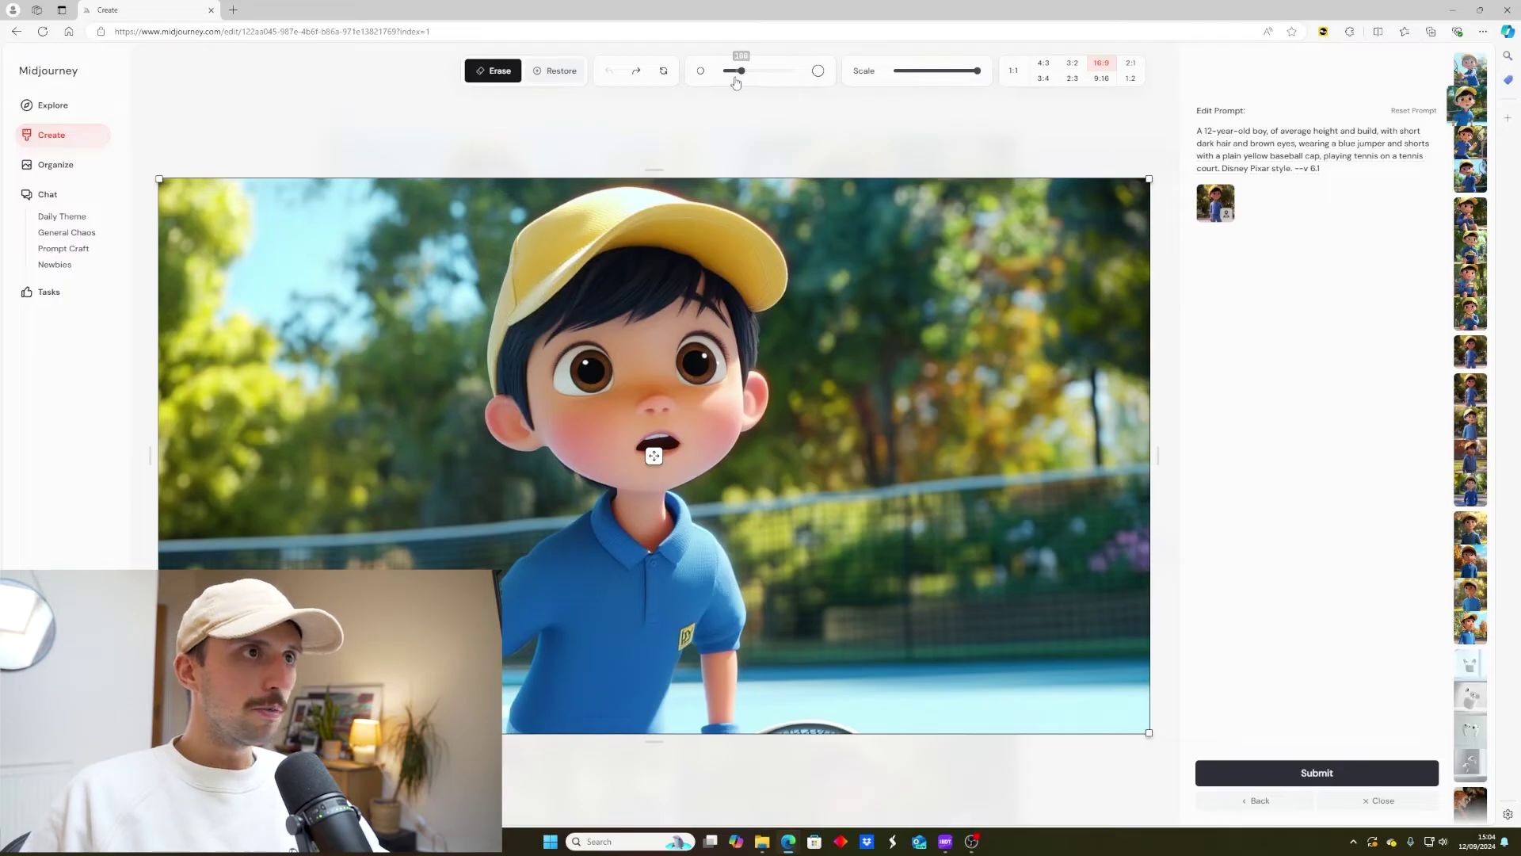
mouse_move(480, 381)
left_mouse_down()
mouse_move(542, 276)
mouse_move(606, 240)
mouse_move(693, 233)
mouse_move(773, 286)
mouse_move(757, 247)
mouse_move(656, 209)
mouse_move(588, 213)
mouse_move(515, 270)
mouse_move(507, 309)
left_mouse_up()
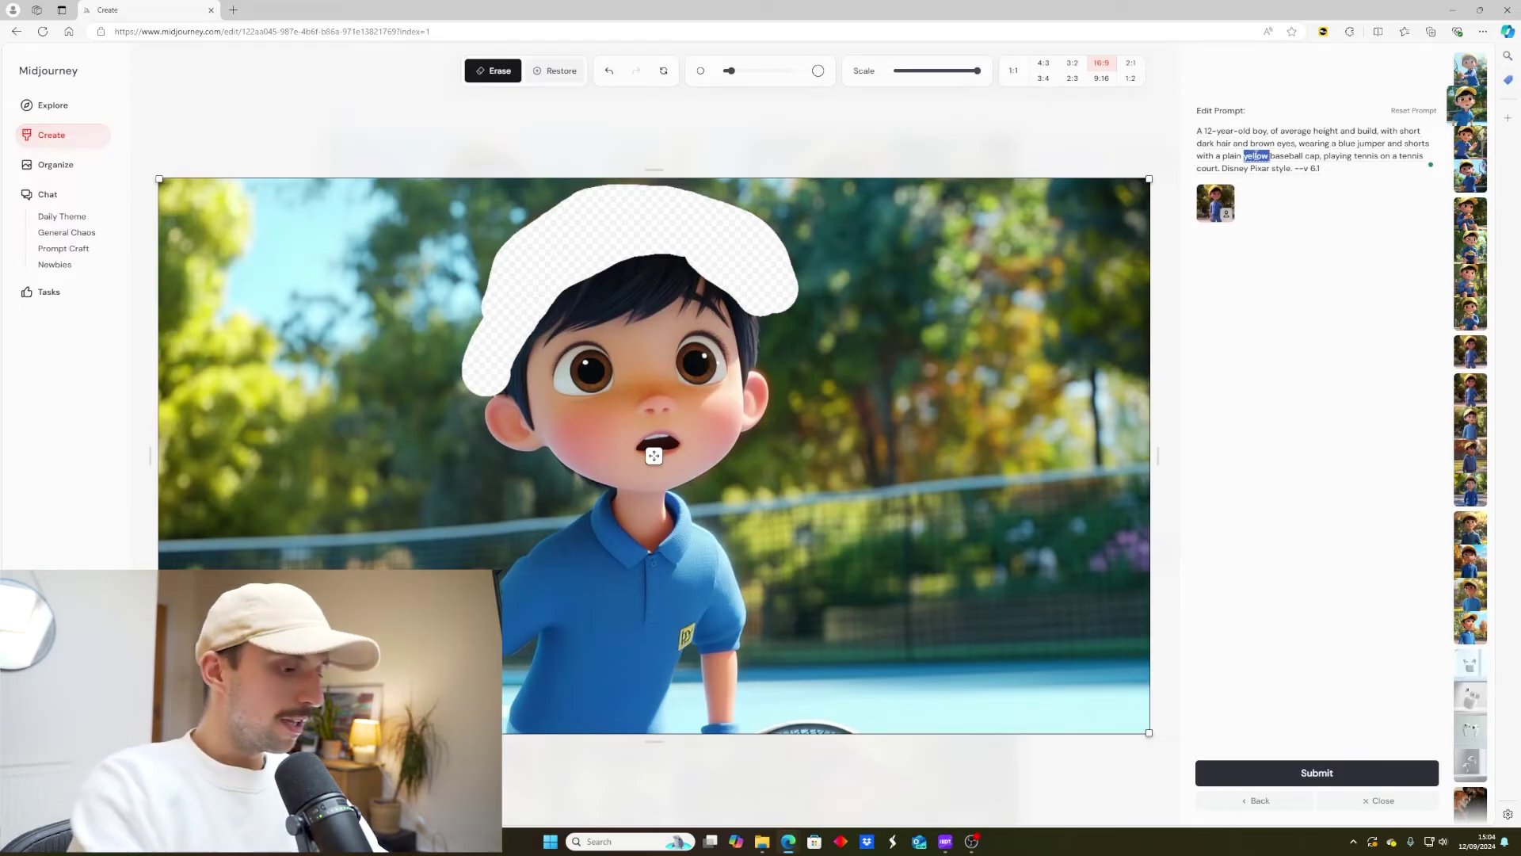
- Regenerate the erased cap with "pink" replacing "yellow" in the prompt and the reference image removed, and view the fourth result
type("pink")
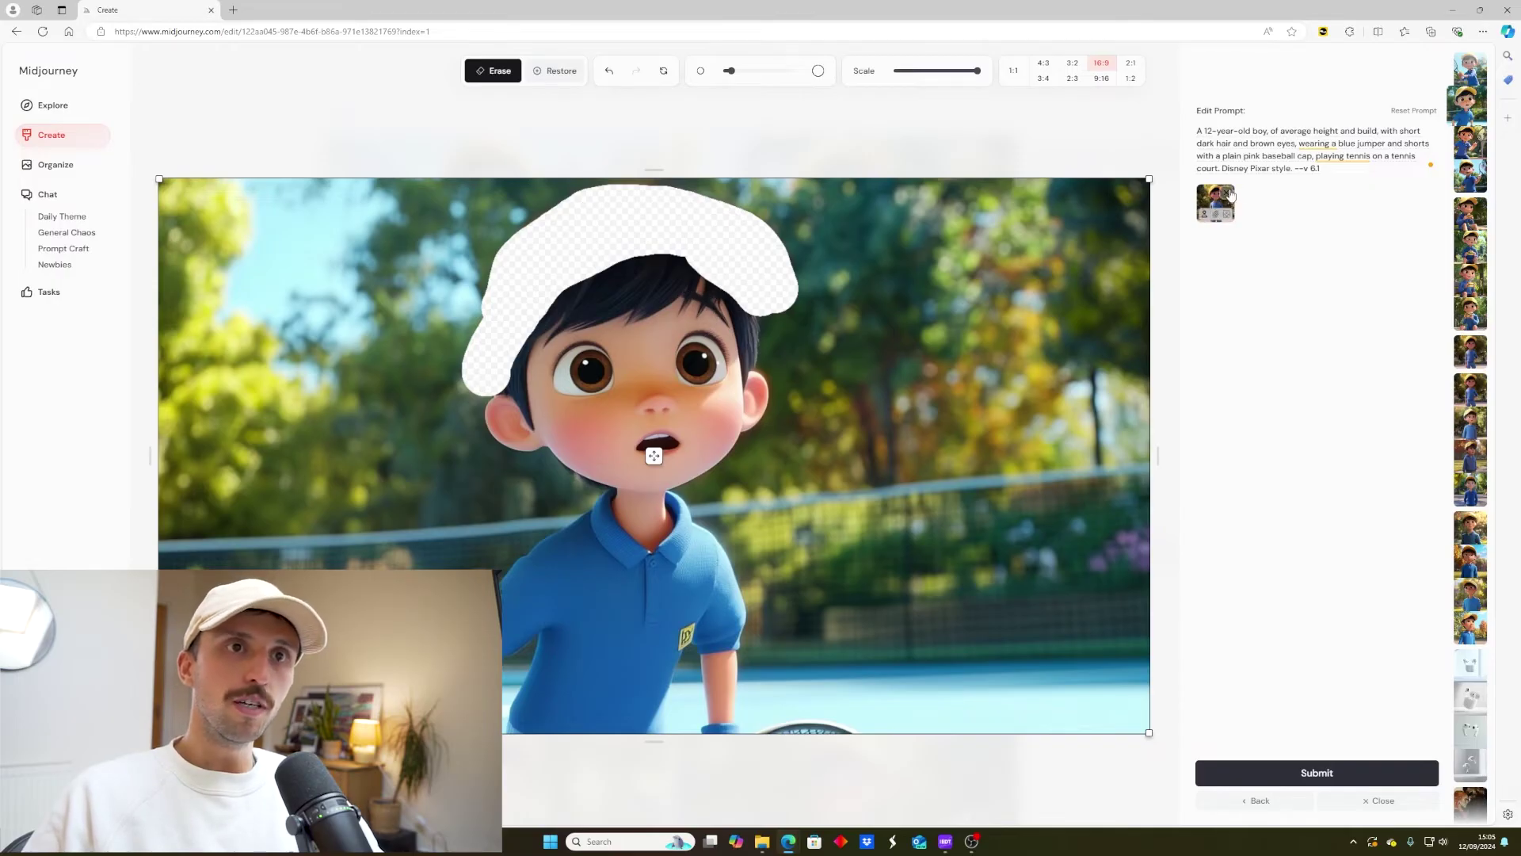
left_click(1230, 194)
left_click(1332, 780)
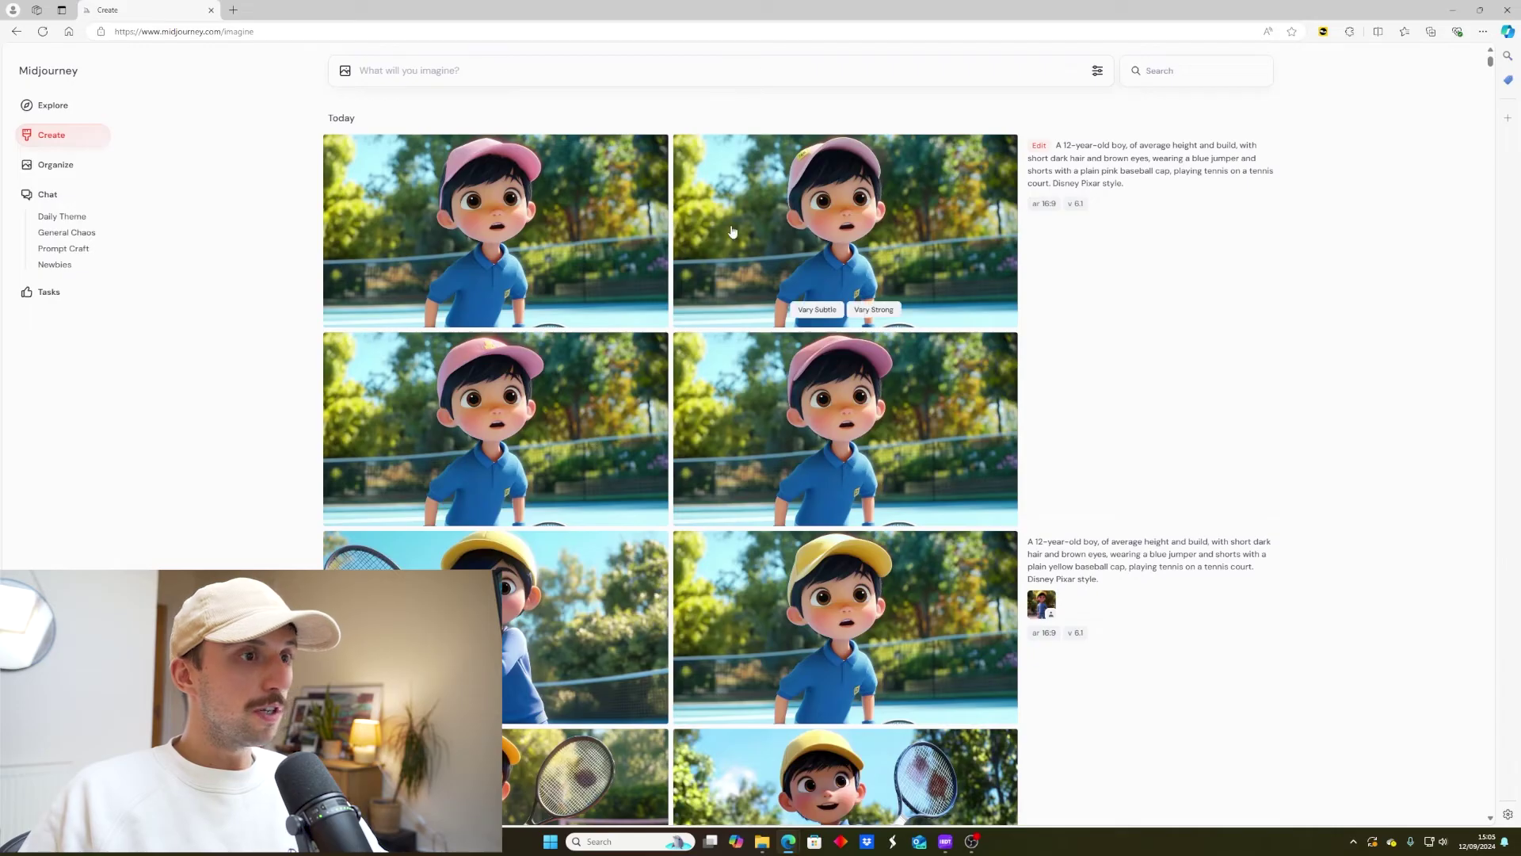
left_click(859, 390)
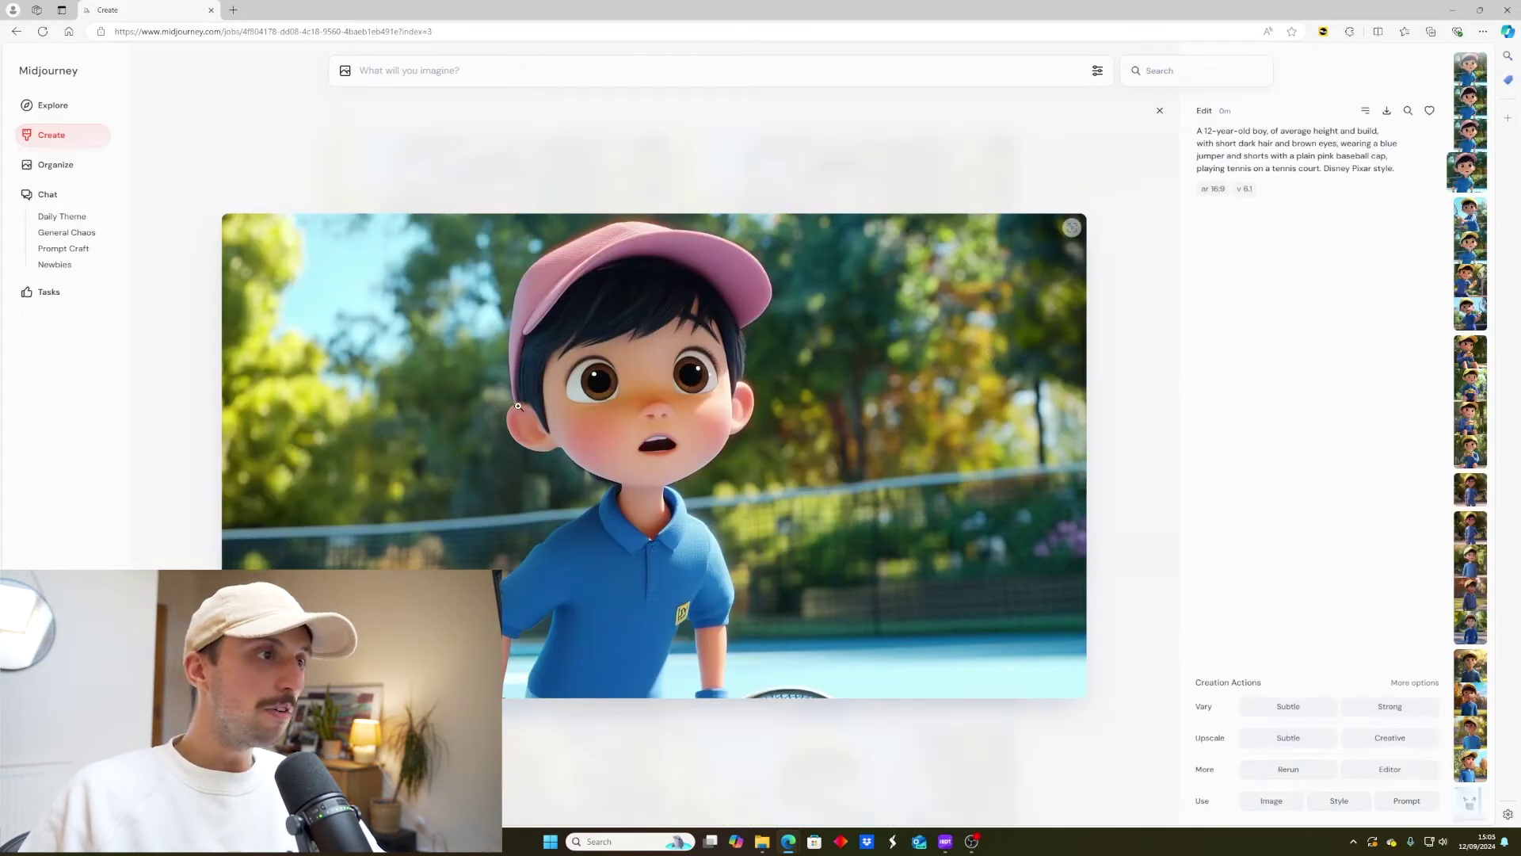
key("Escape")
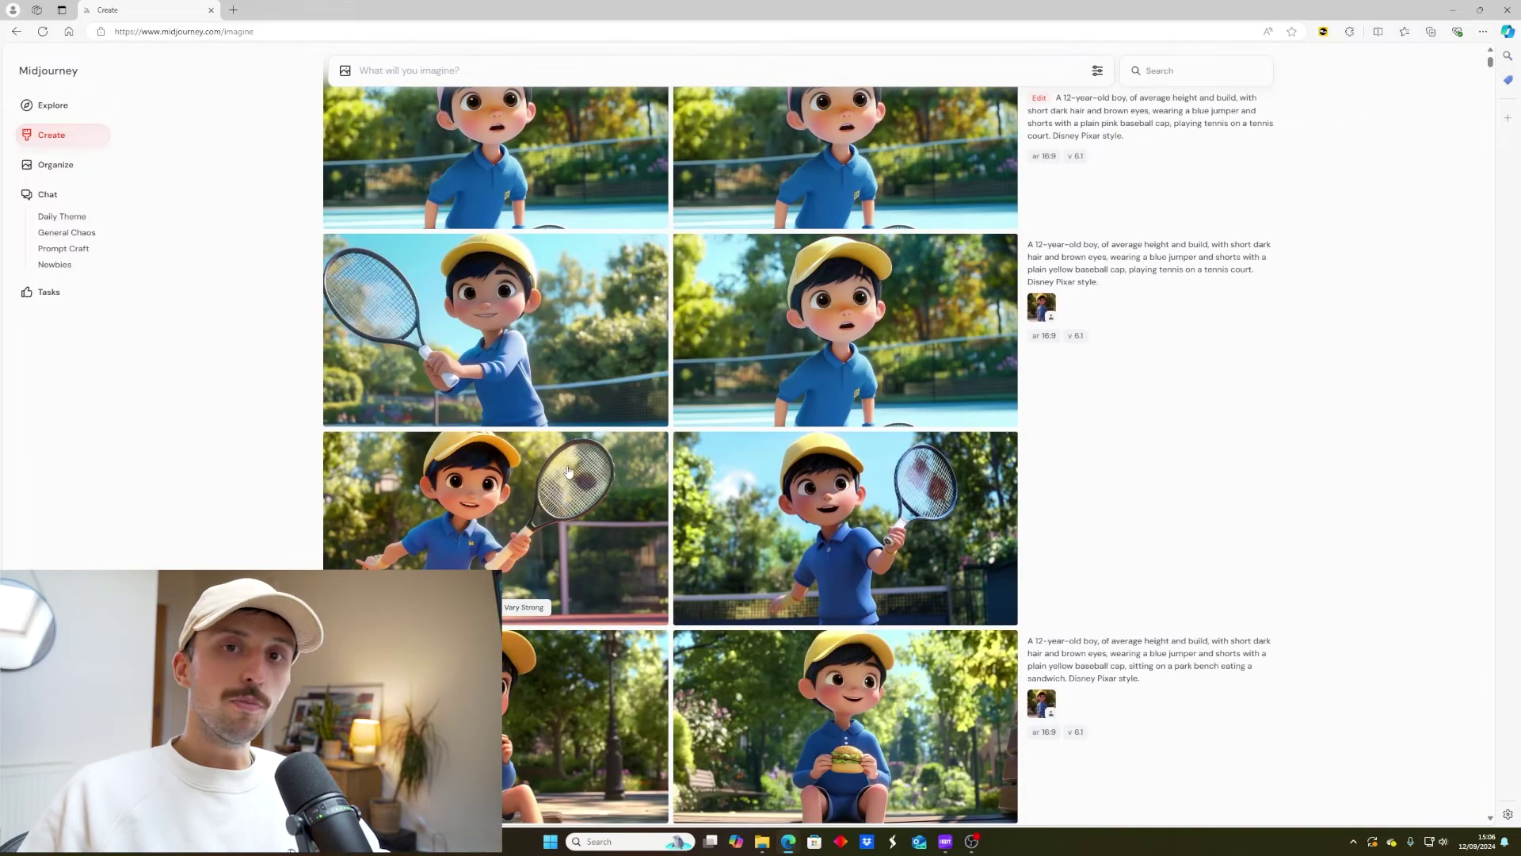
- Open the first tennis image with the yellow cap in the editor and erase the boy's blue jumper with a smaller brush
left_click(499, 305)
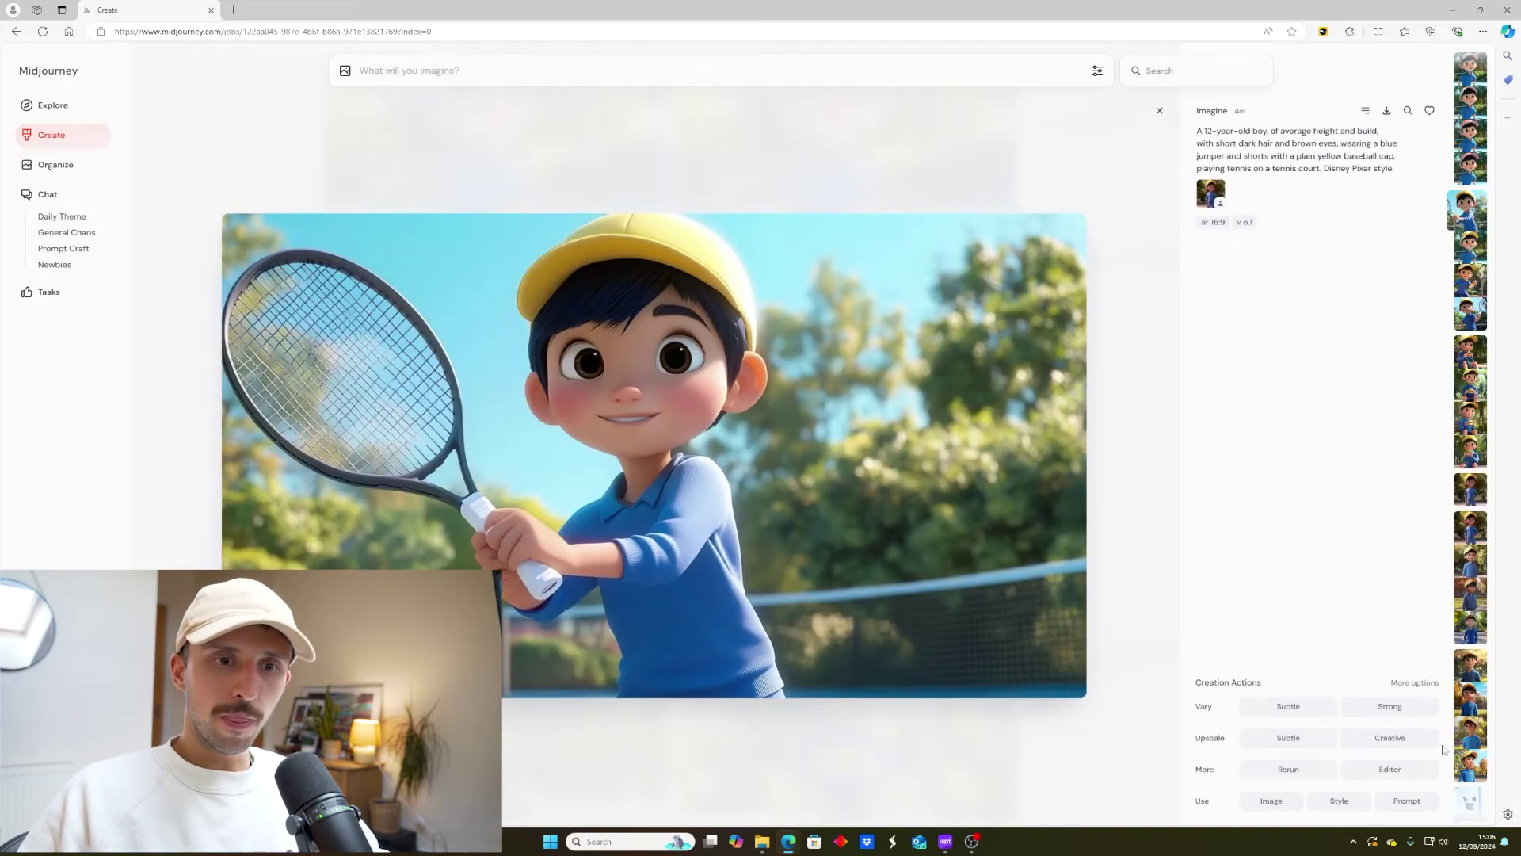
left_click(1382, 769)
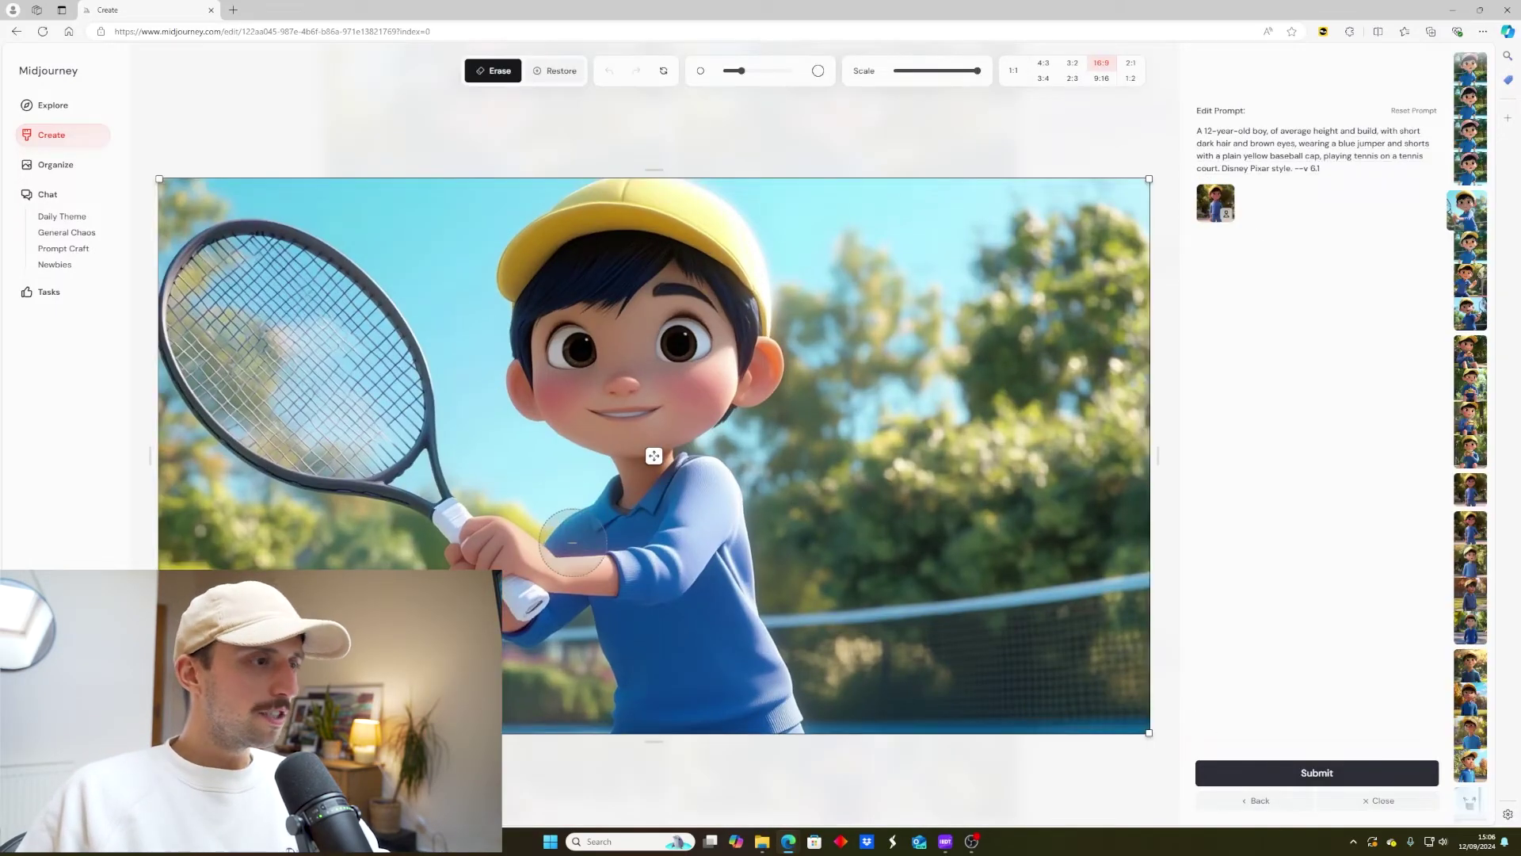
mouse_move(736, 73)
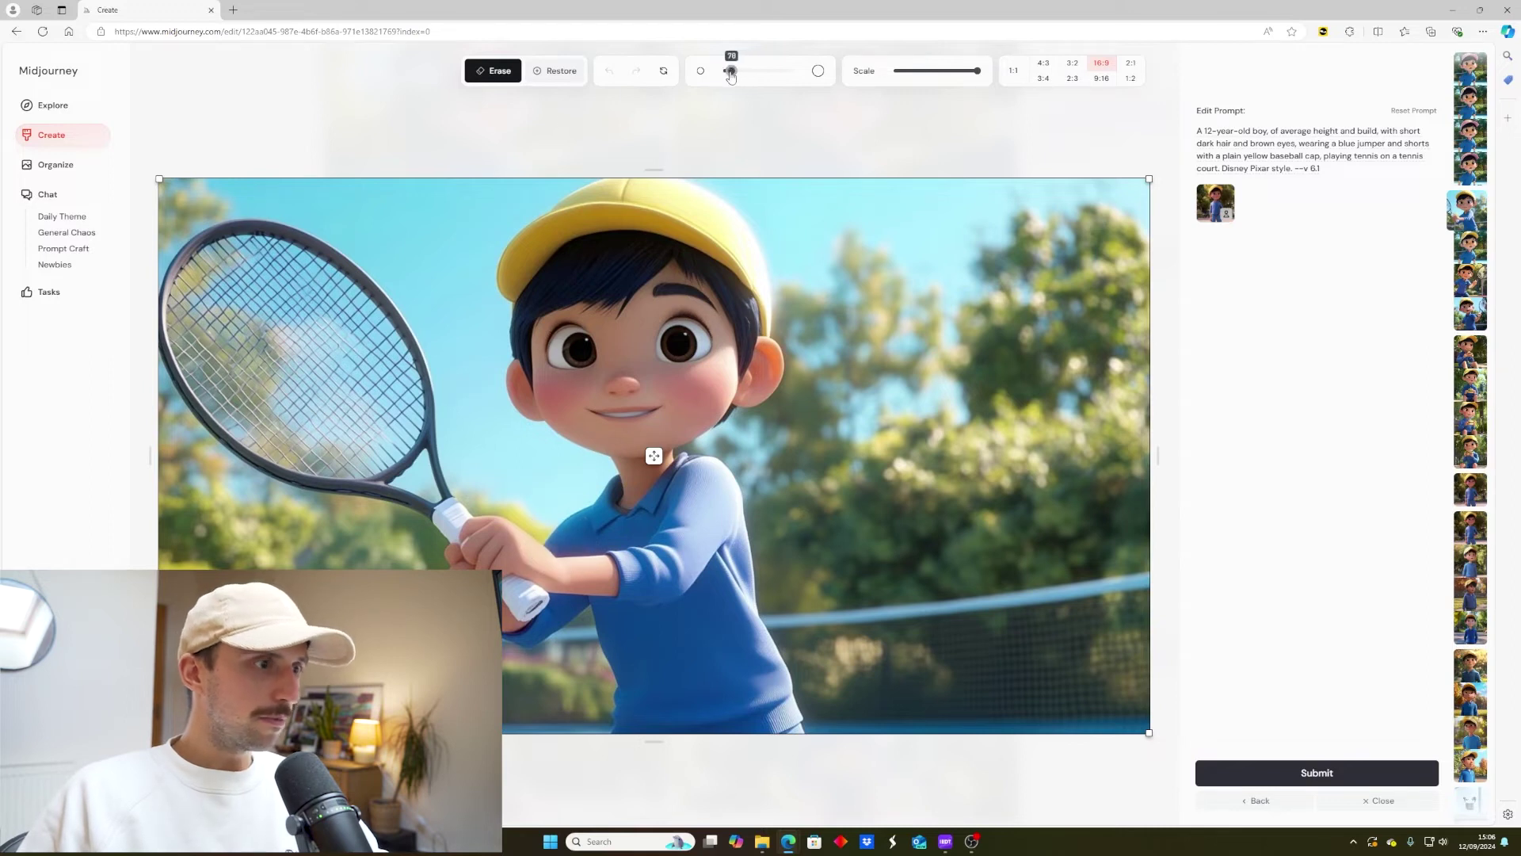
mouse_move(570, 546)
left_mouse_down()
mouse_move(613, 495)
mouse_move(691, 468)
mouse_move(713, 489)
mouse_move(792, 736)
mouse_move(607, 736)
mouse_move(633, 707)
mouse_move(613, 613)
mouse_move(641, 565)
mouse_move(605, 537)
mouse_move(694, 516)
mouse_move(674, 550)
mouse_move(676, 707)
mouse_move(695, 580)
mouse_move(721, 705)
mouse_move(754, 713)
mouse_move(570, 610)
mouse_move(508, 647)
mouse_move(571, 629)
mouse_move(561, 606)
mouse_move(621, 604)
mouse_move(669, 572)
left_mouse_up()
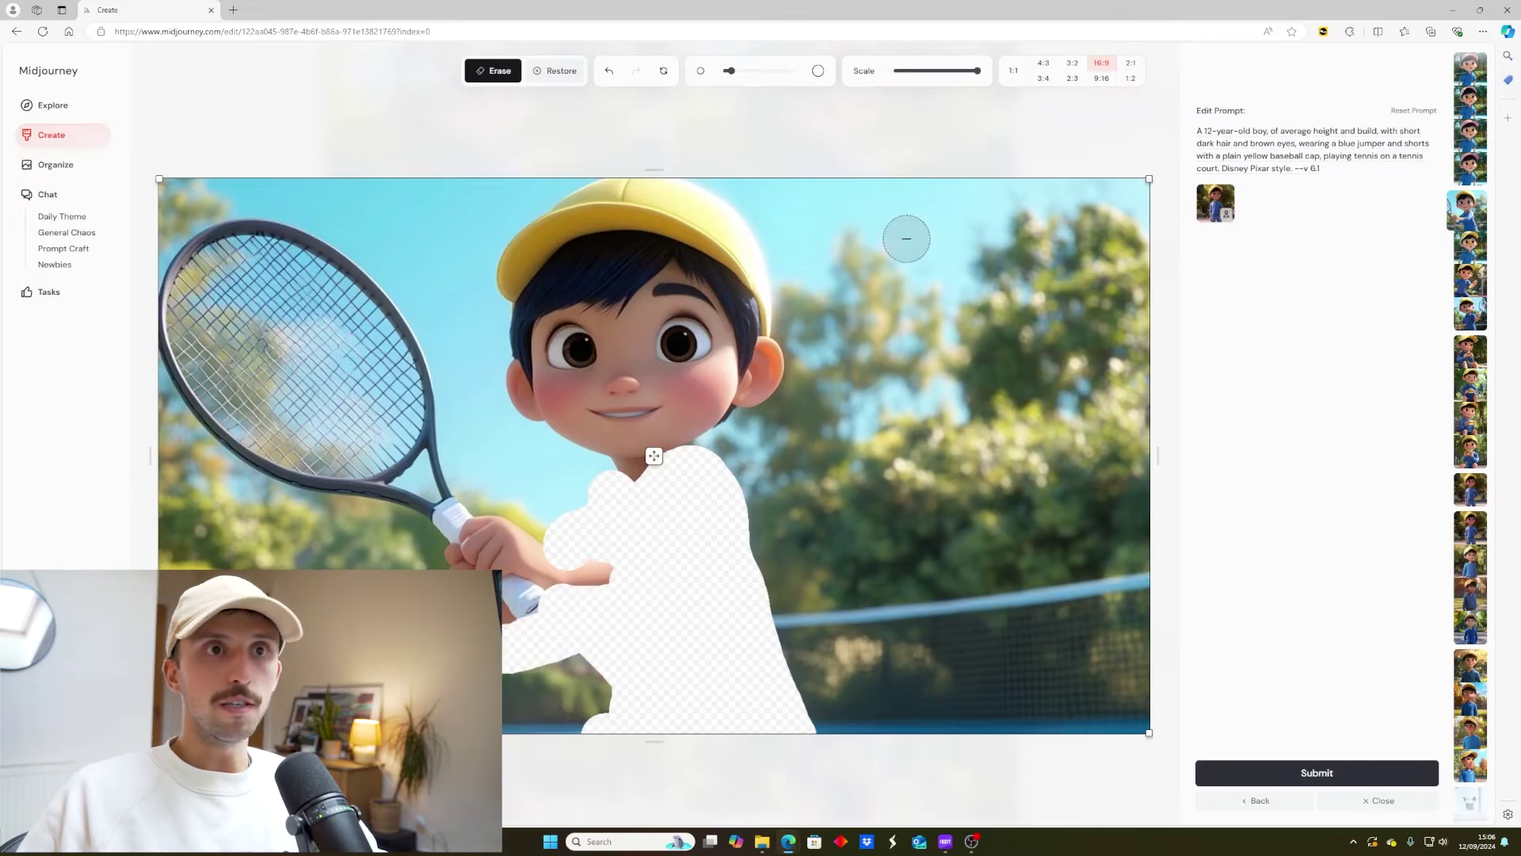
- Remove the reference image, change the clothing in the prompt to "white tennis outfit and a plain yellow baseball cap", and submit the edit
left_click(1229, 197)
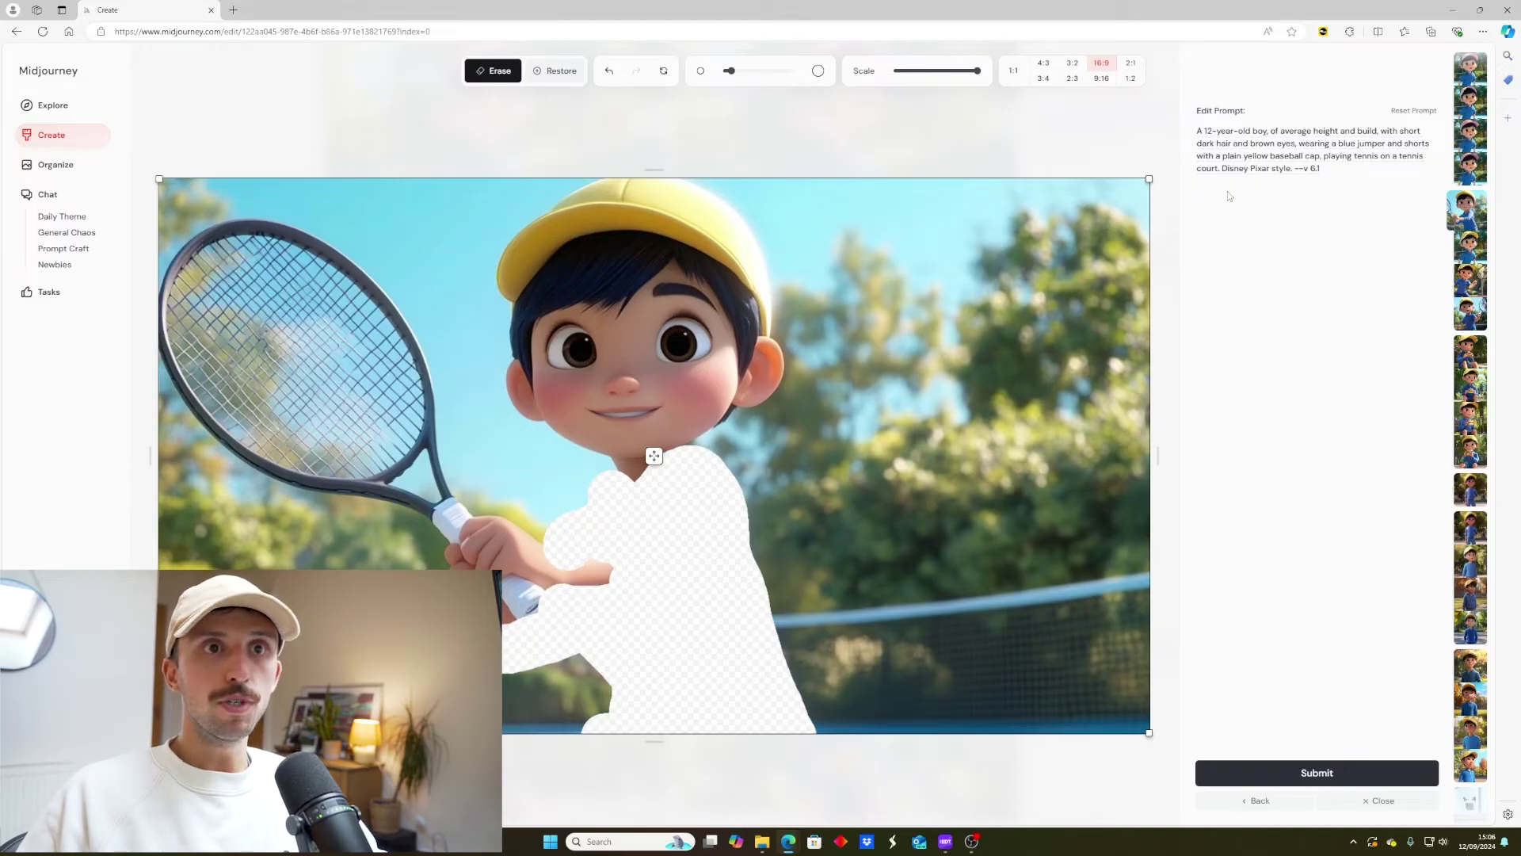
left_click_drag(1338, 143, 1213, 156)
type("white")
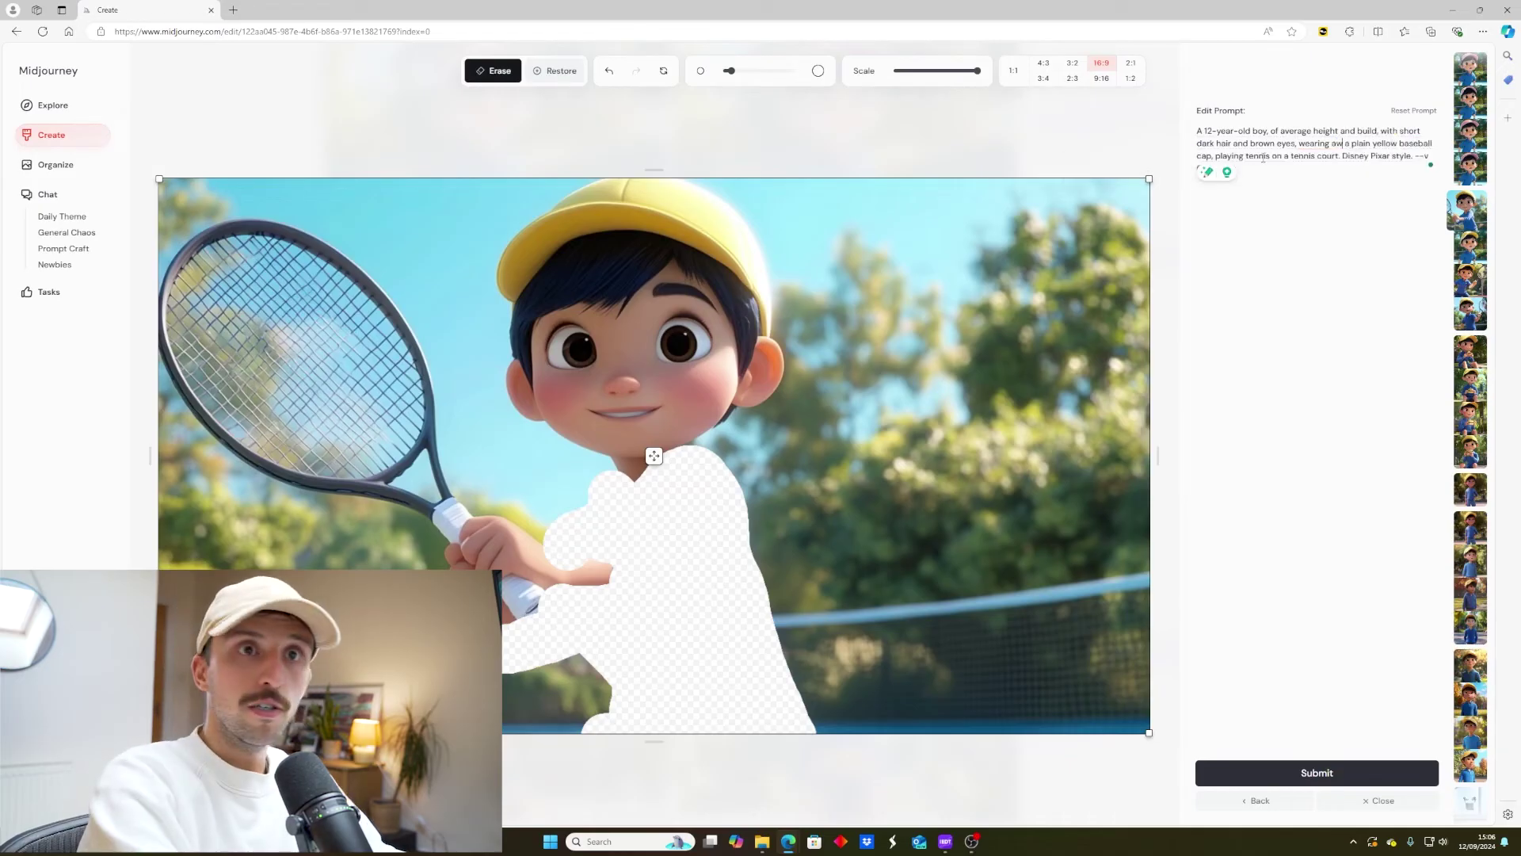
type(" tennis out")
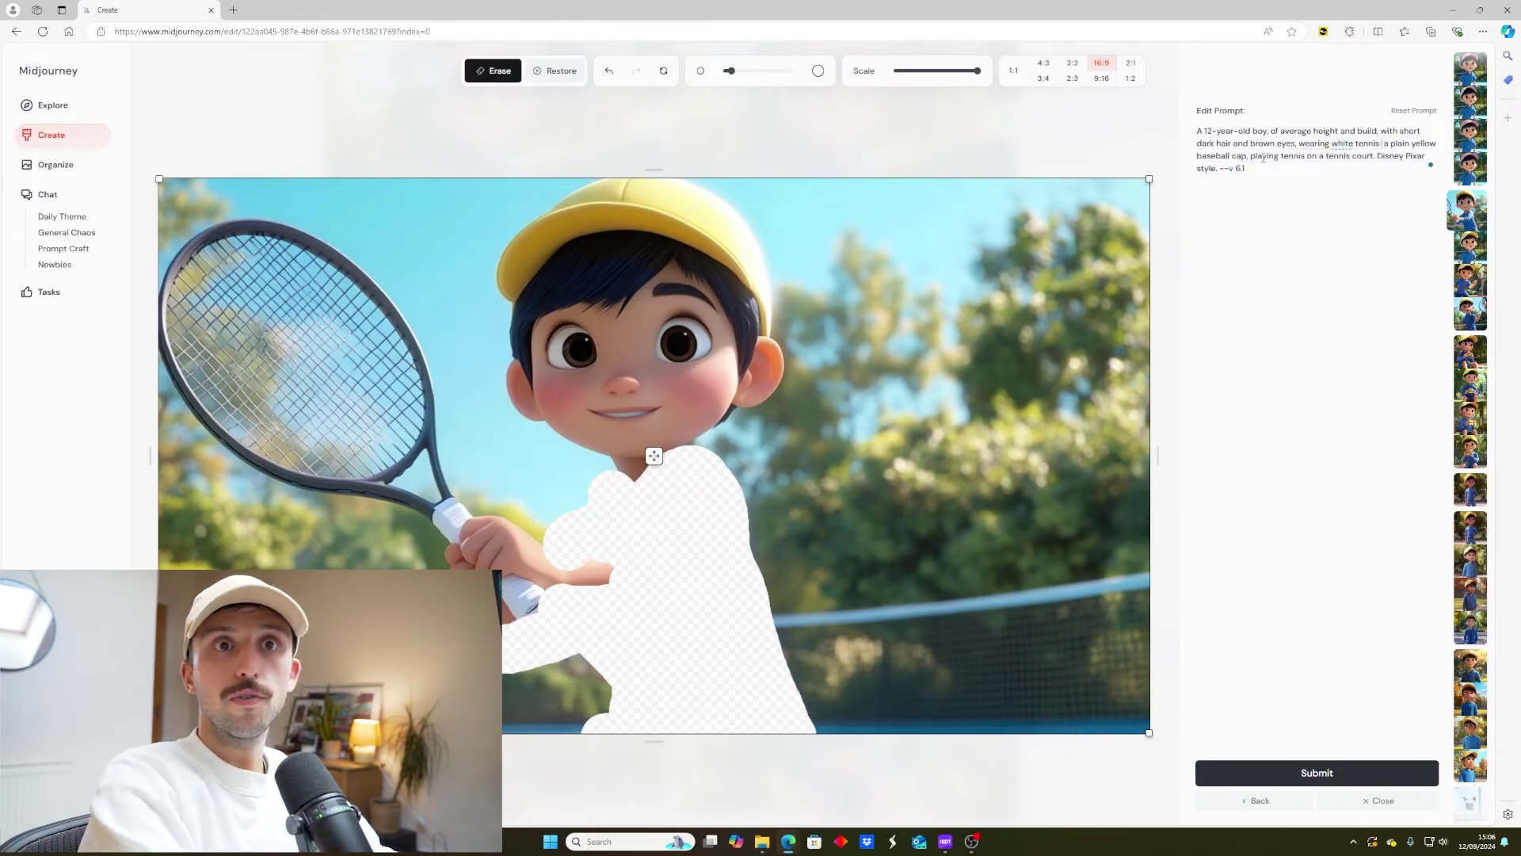
type("fit and")
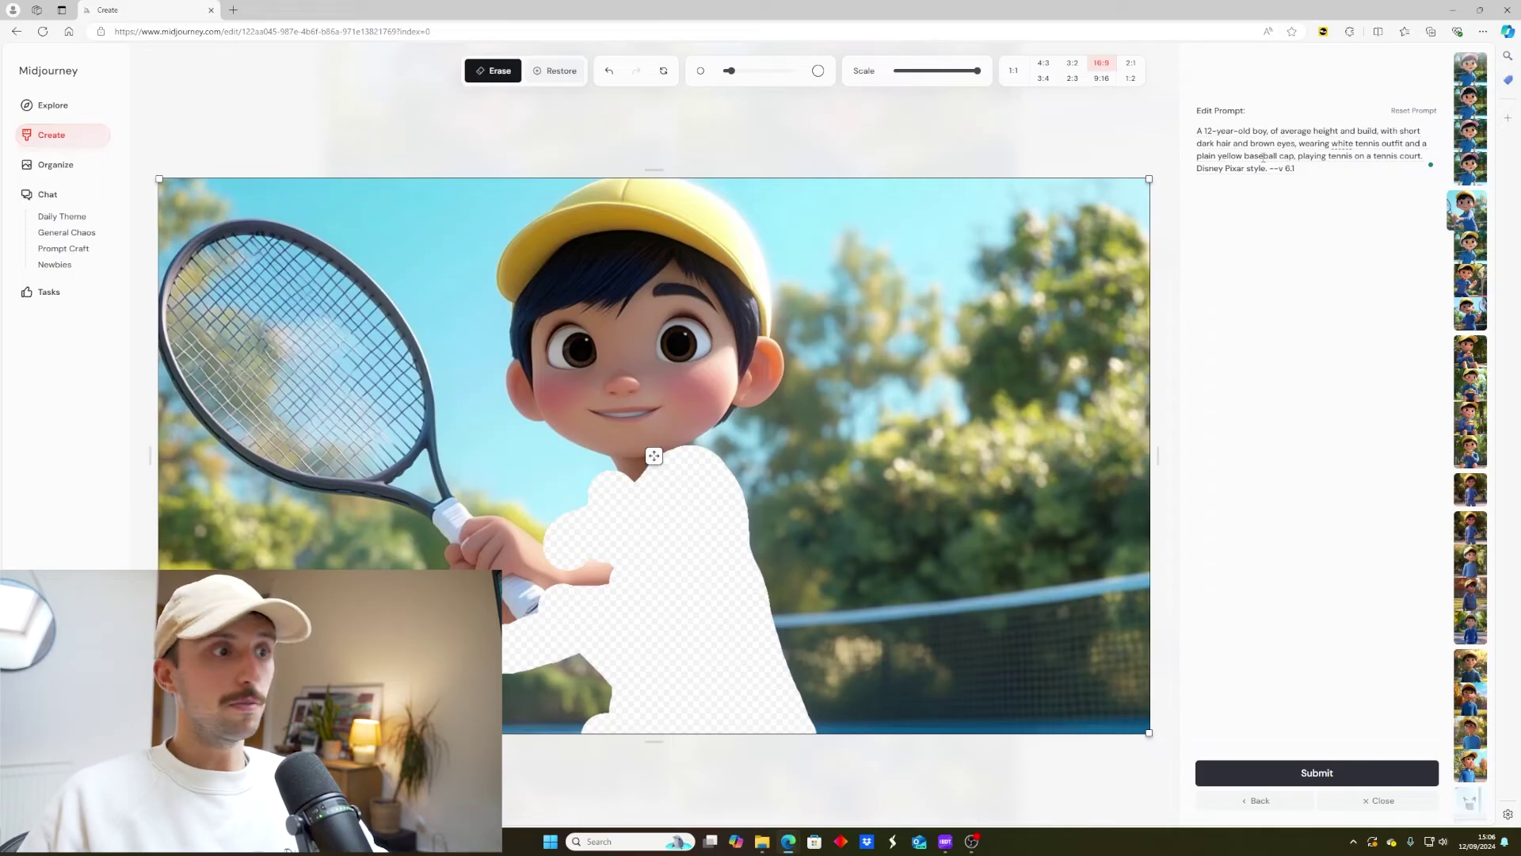
left_click(1316, 772)
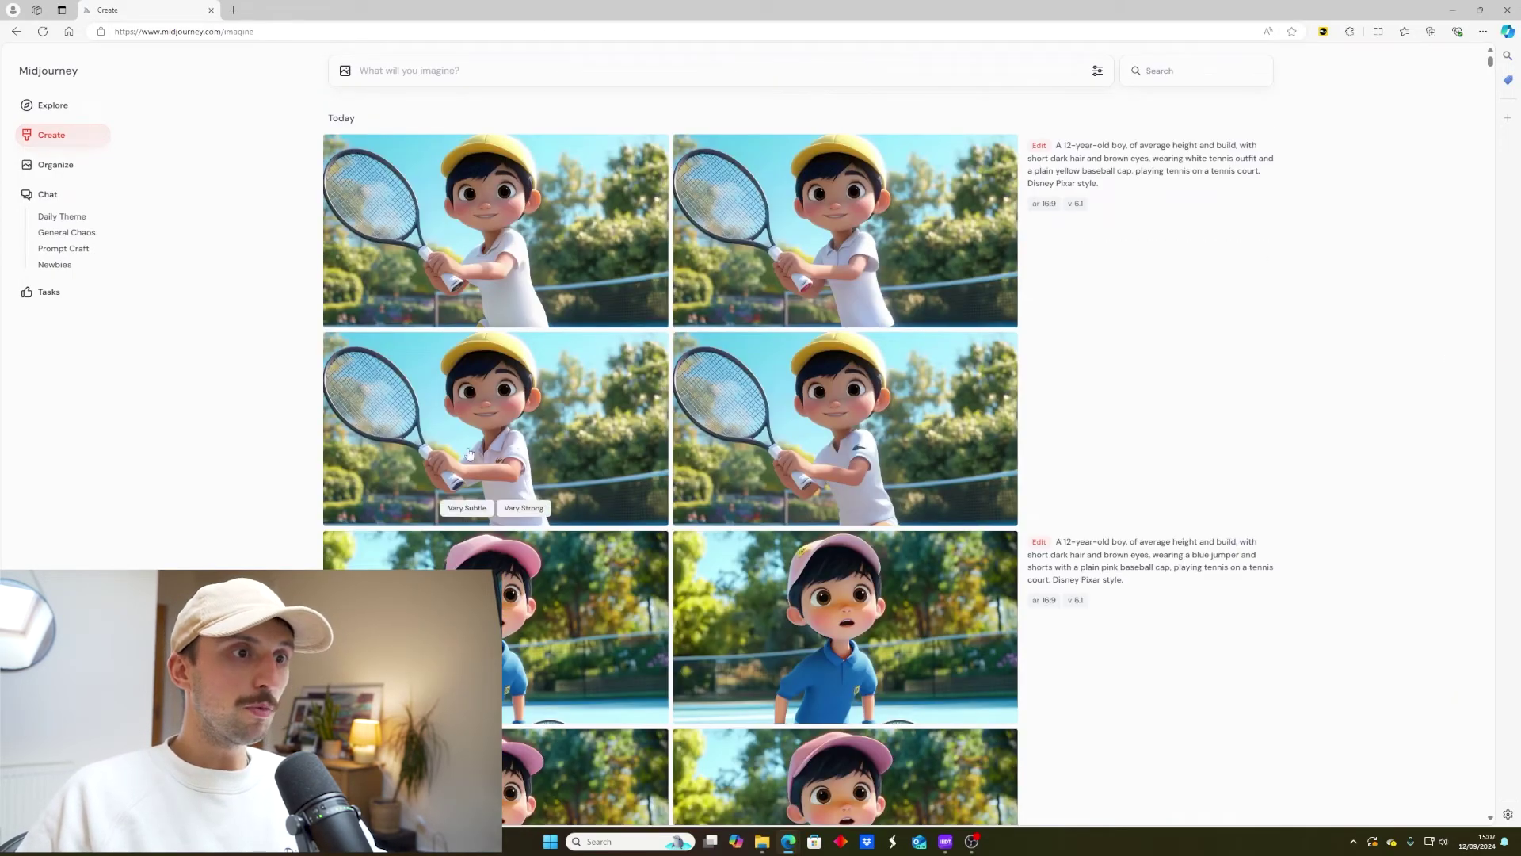
- View the third white tennis outfit result enlarged to examine the replaced clothing
mouse_move(800, 490)
left_click(518, 445)
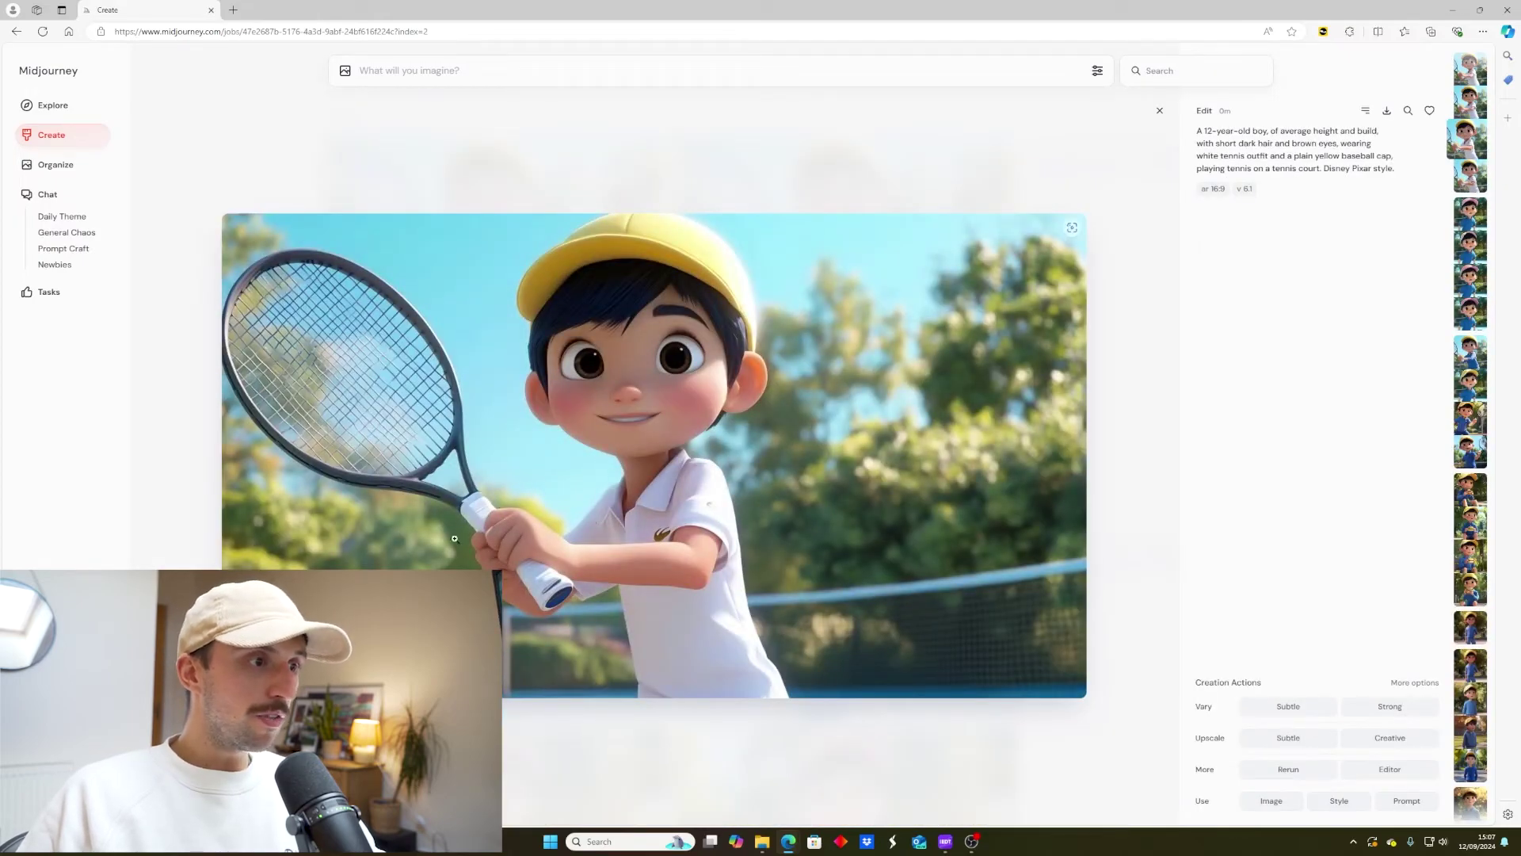
key("Escape")
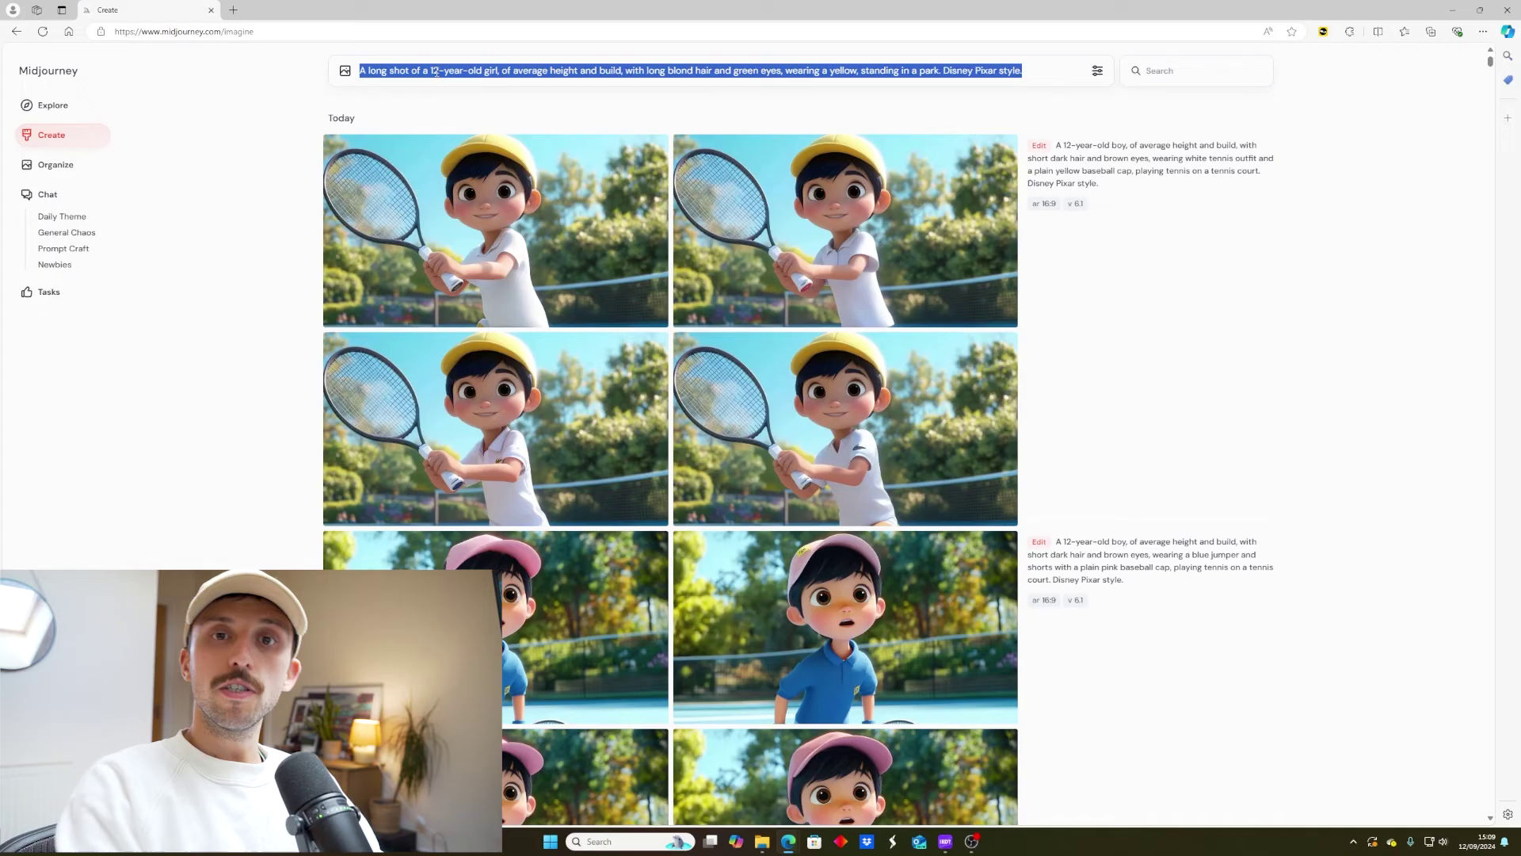
- Generate a long shot of a 12-year-old girl, average height and build, long blond hair, green eyes, wearing yellow, standing in a park, Disney Pixar style
key("BackSpace")
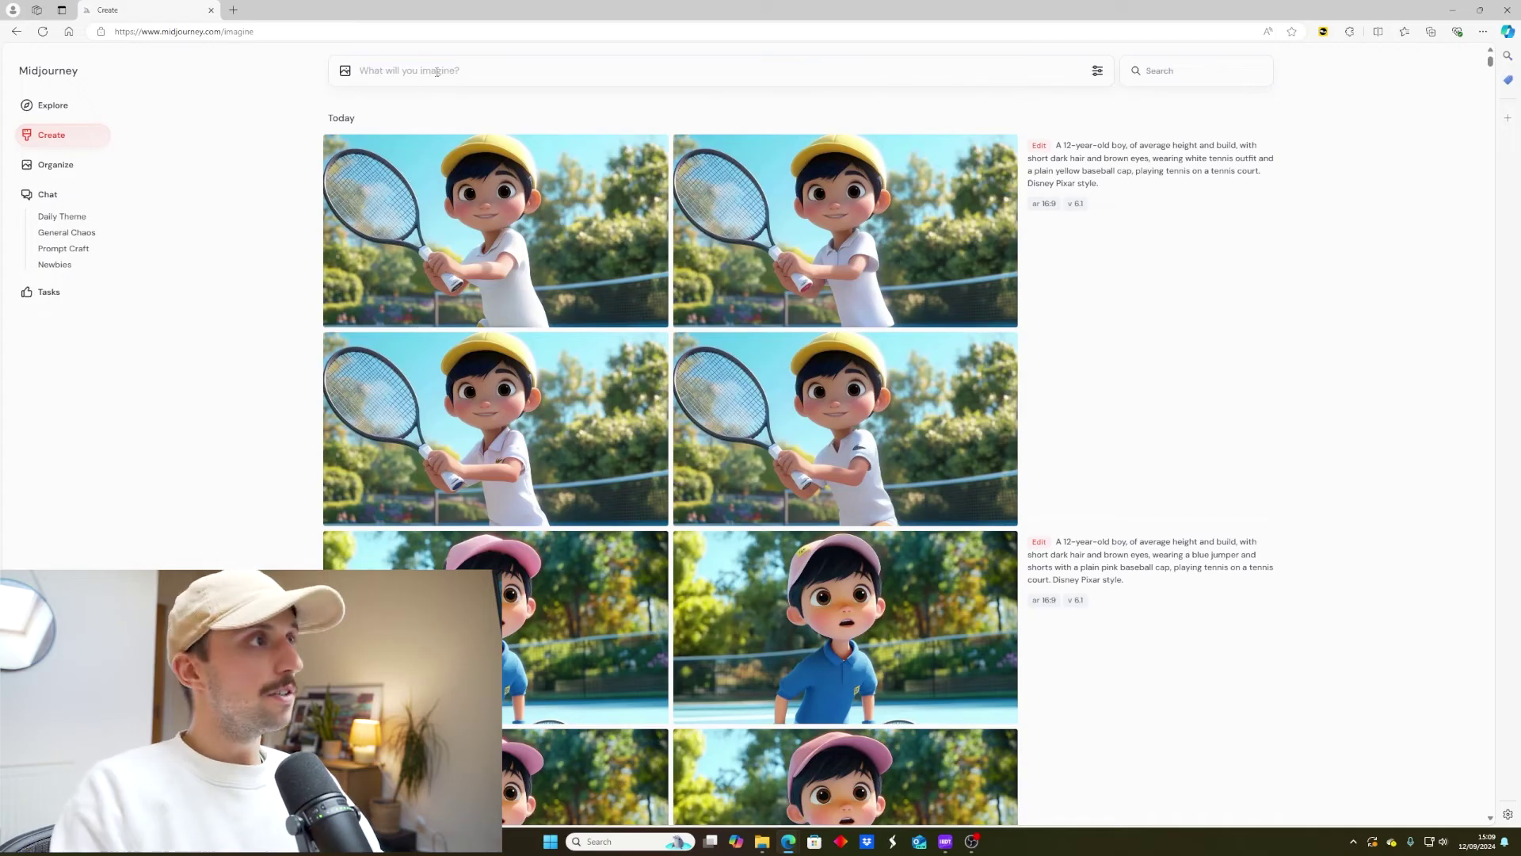
type("A long shot of a 12-year-old girl, of average height and build, with long blond hair and green eyes, wearing a yellow, standing in a park. Disney Pixar style.")
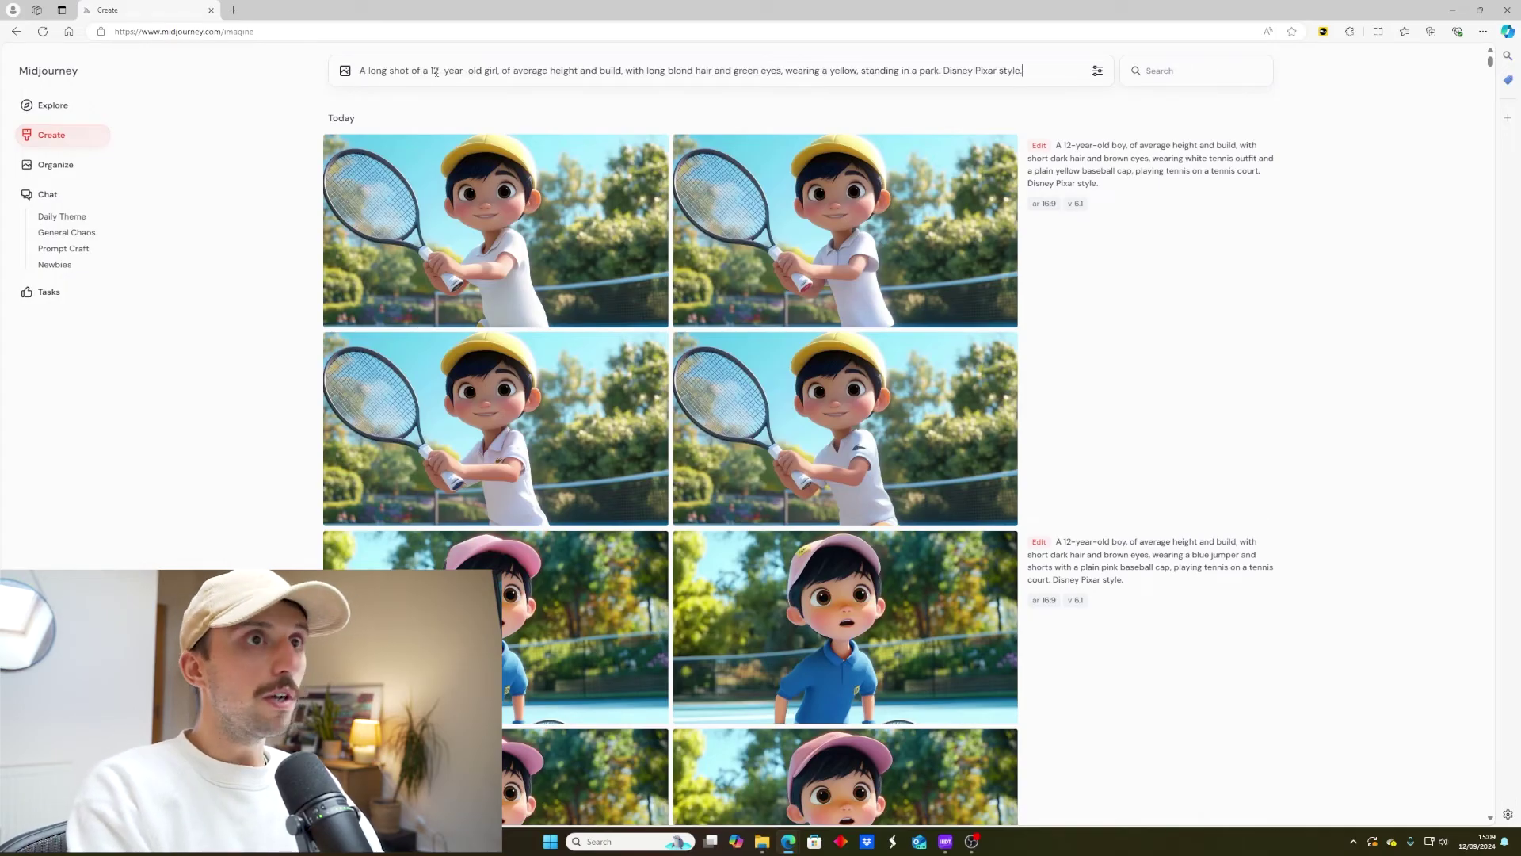
key("Return")
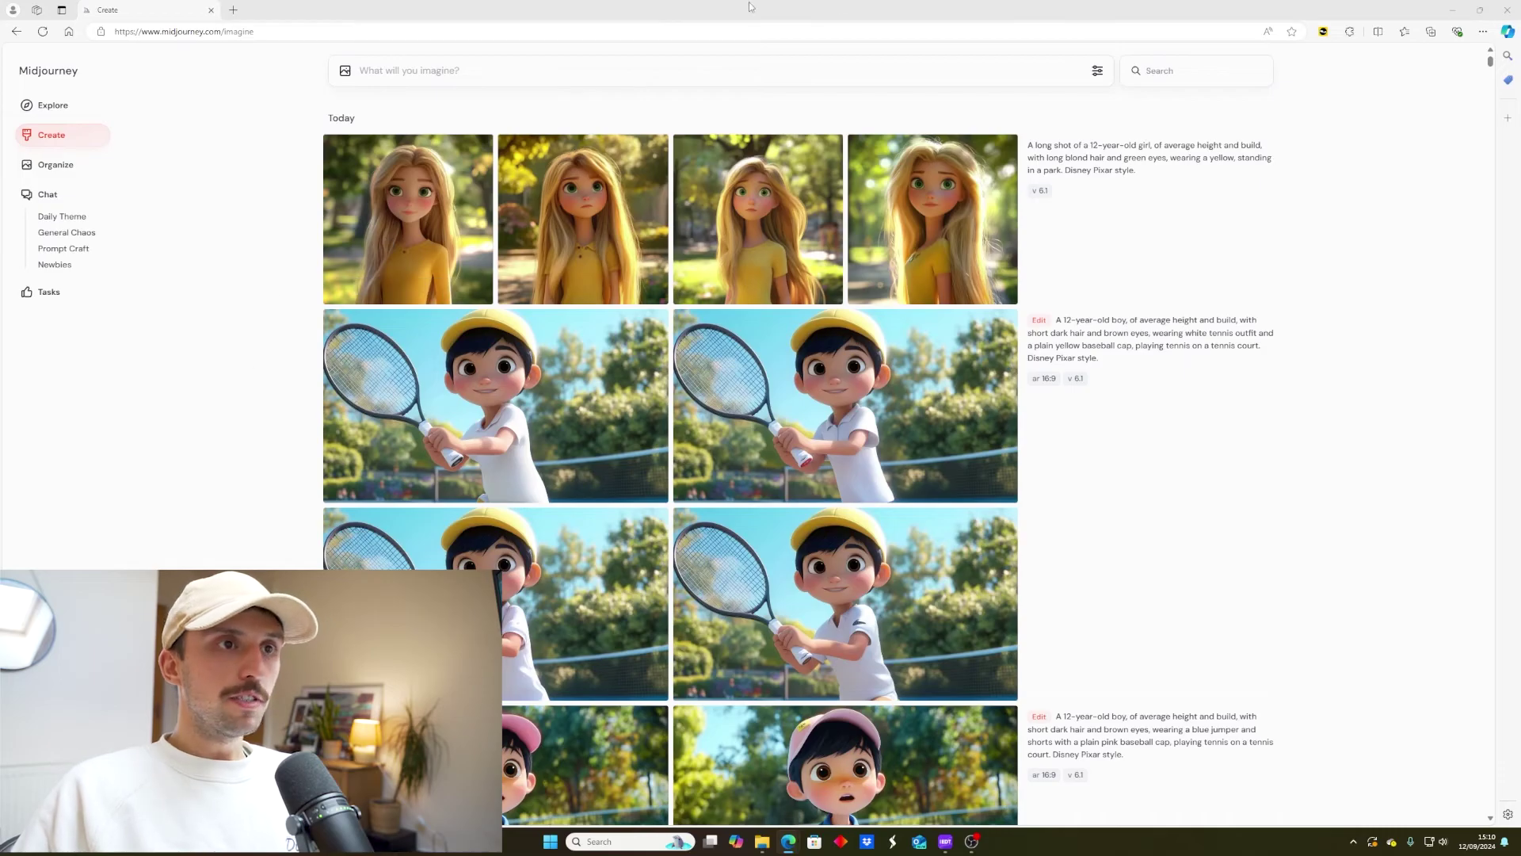
- Upscale the fourth image of the girl with the Subtle option
left_click(925, 191)
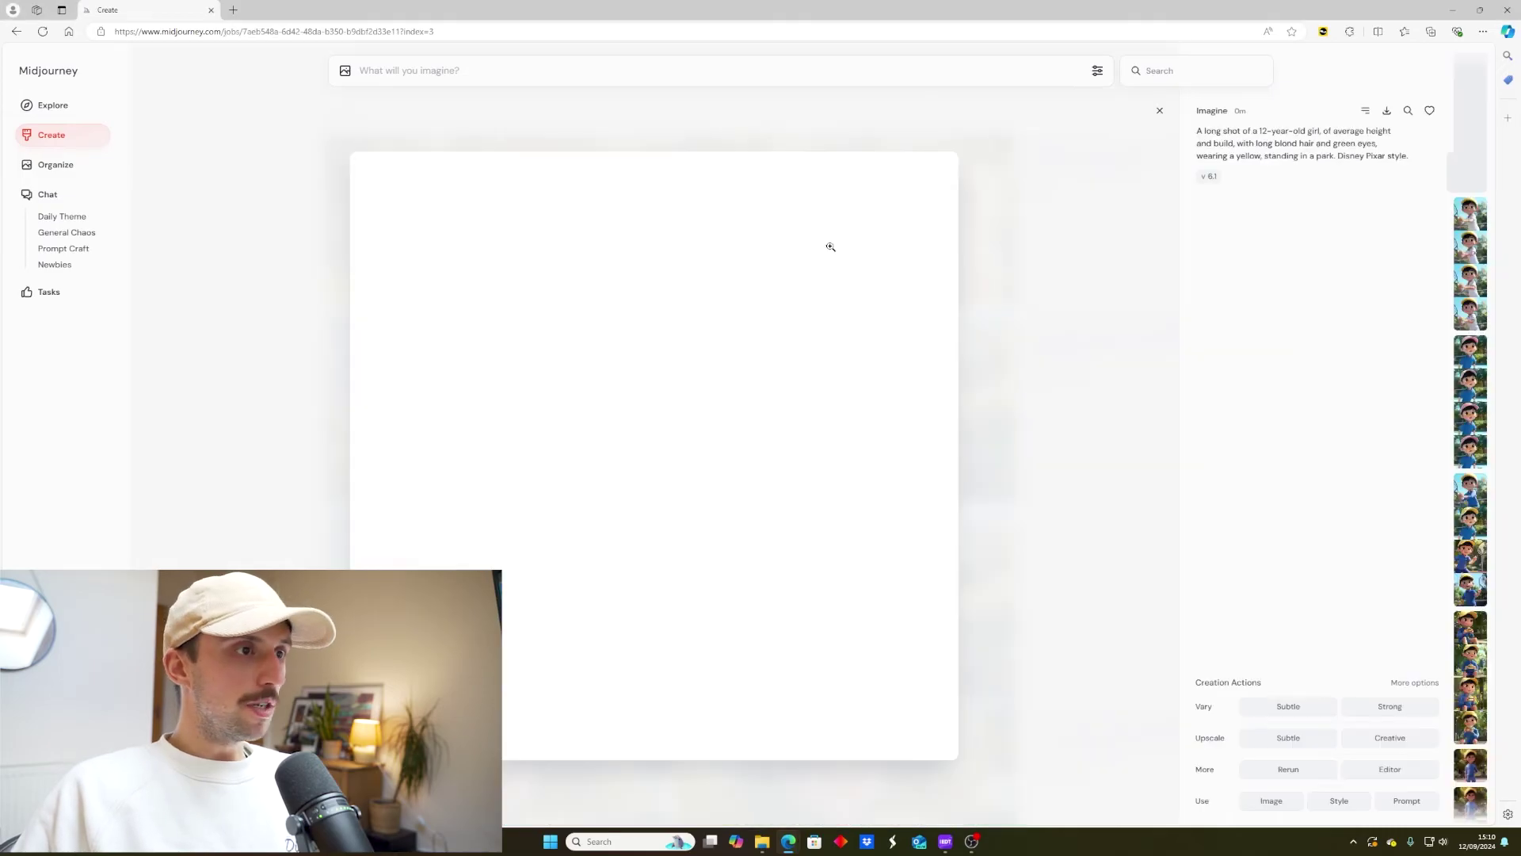
left_click(1288, 738)
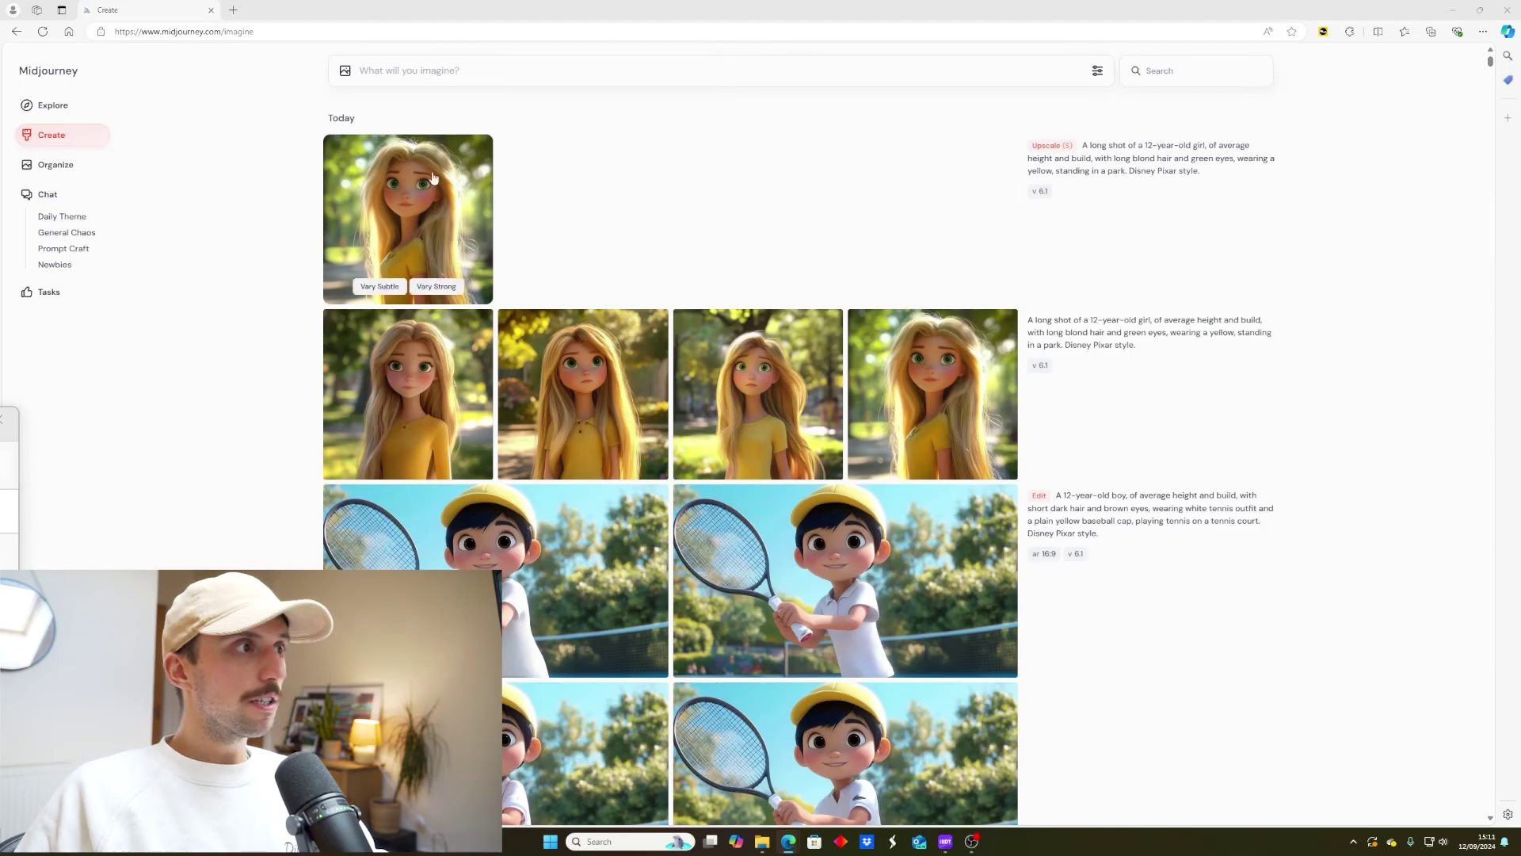
- View the upscaled girl image enlarged, close it, and add that image to the reference image collection
left_click(435, 187)
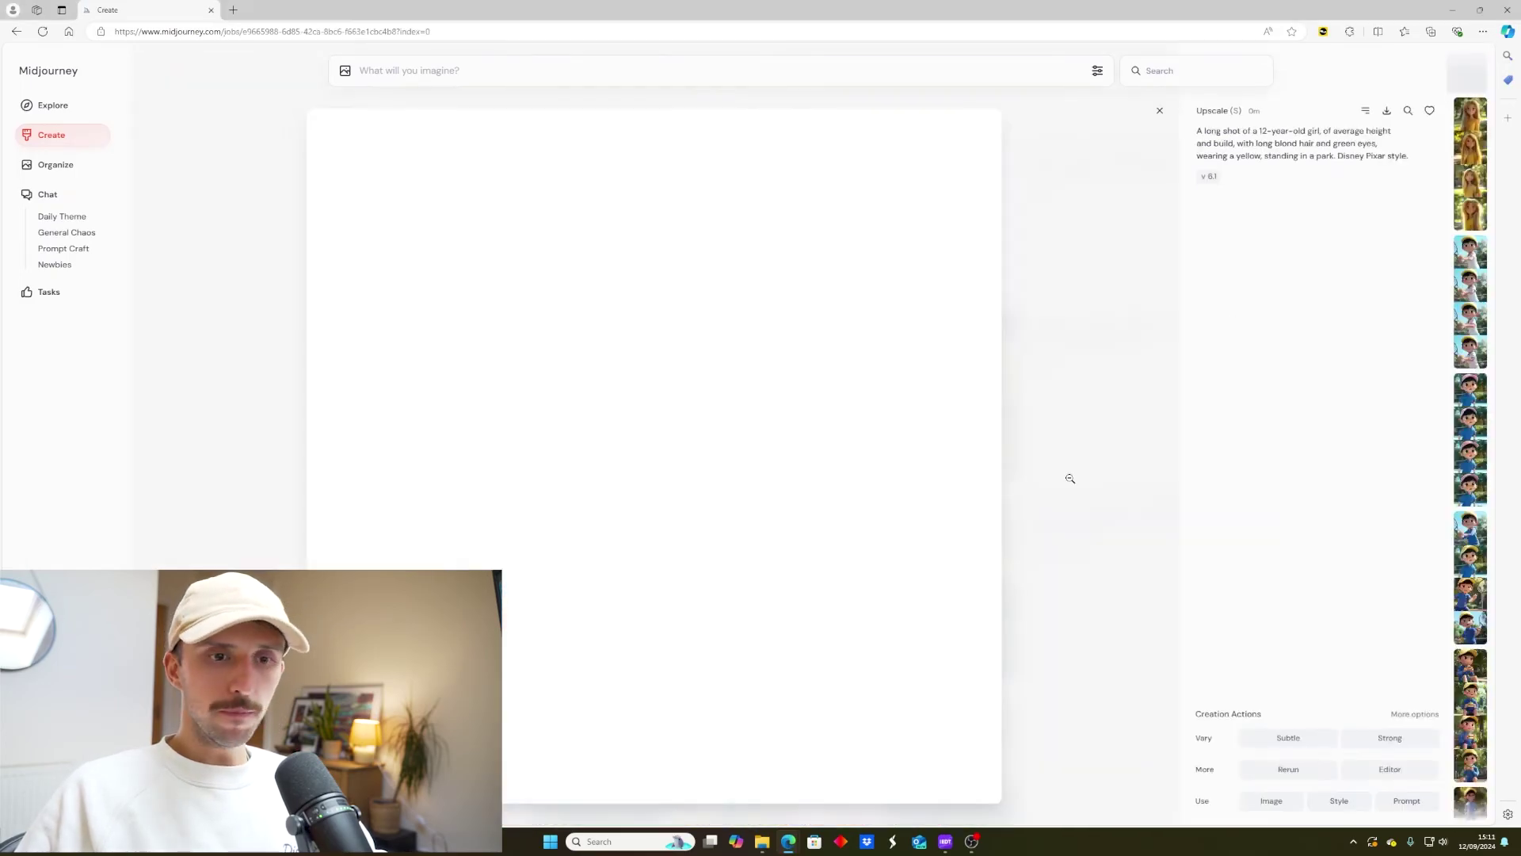
key("Escape")
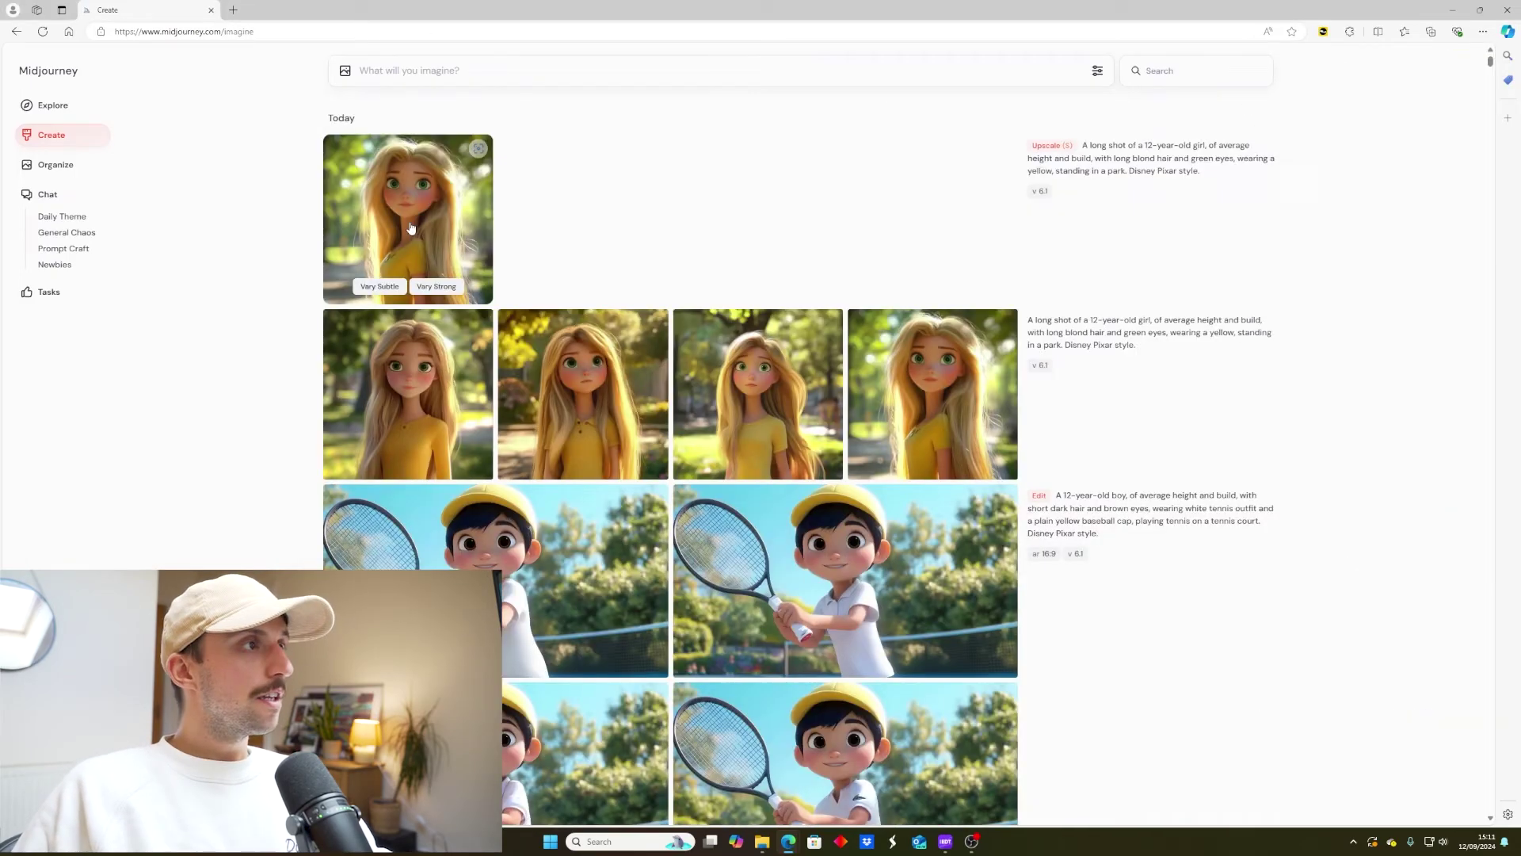
left_click(345, 71)
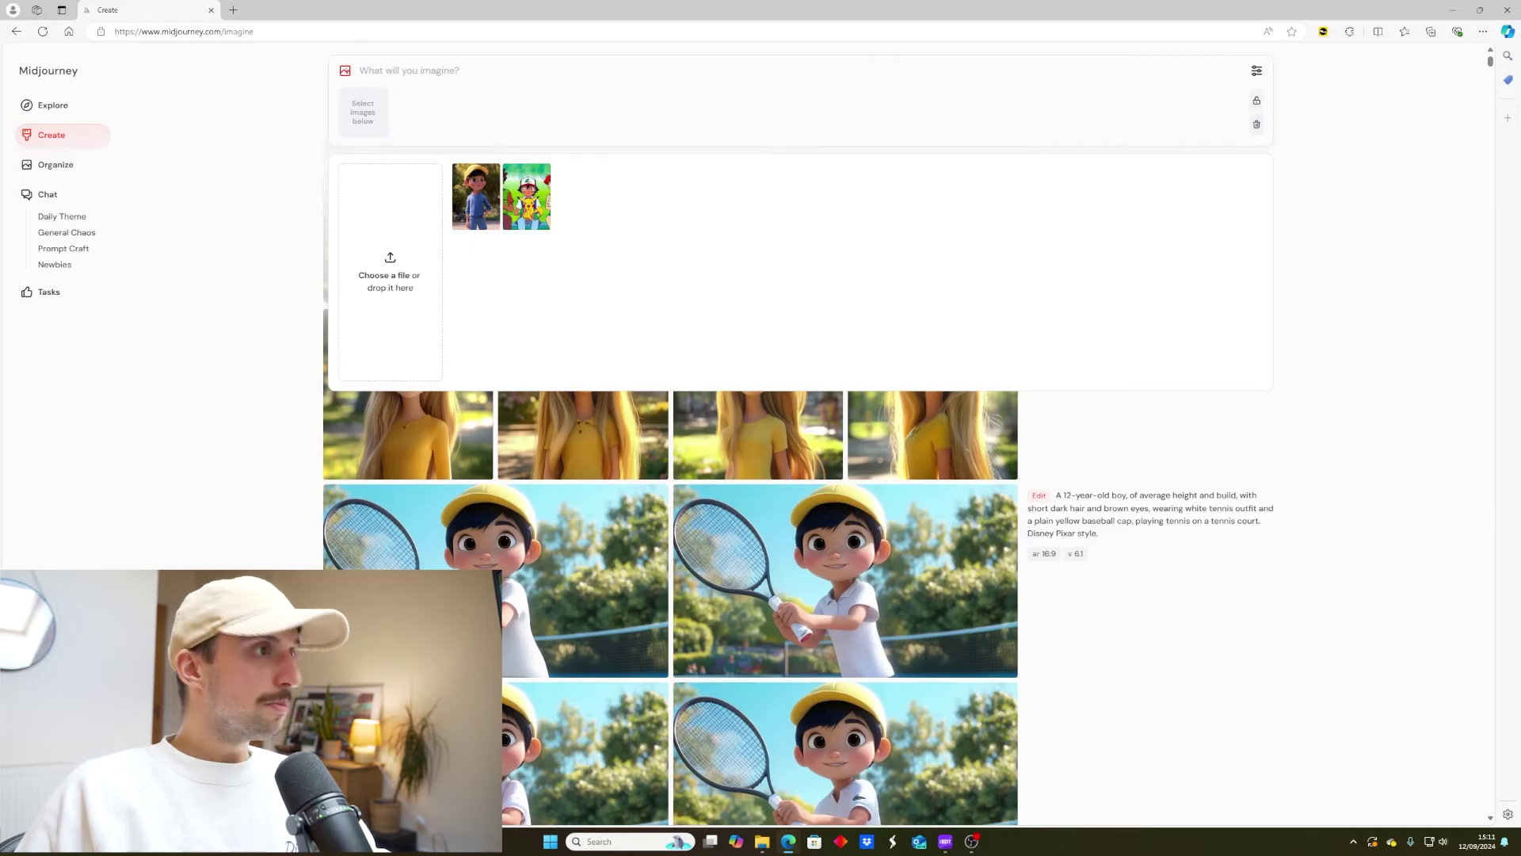
left_click_drag(390, 178, 392, 237)
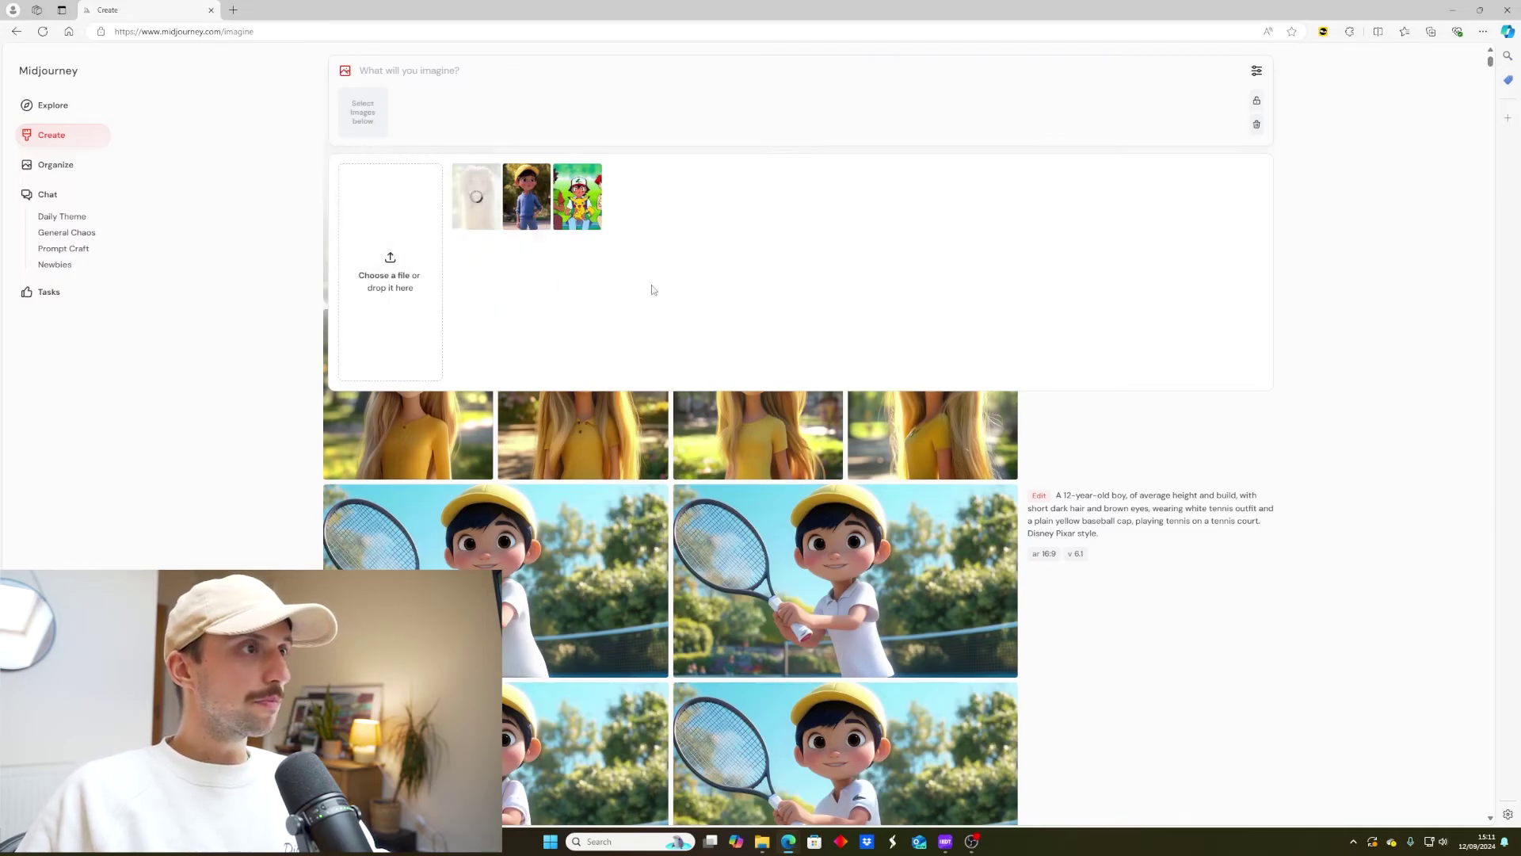
- Add the boy and girl images to the prompt and set both as character references
left_click(526, 198)
left_click(481, 208)
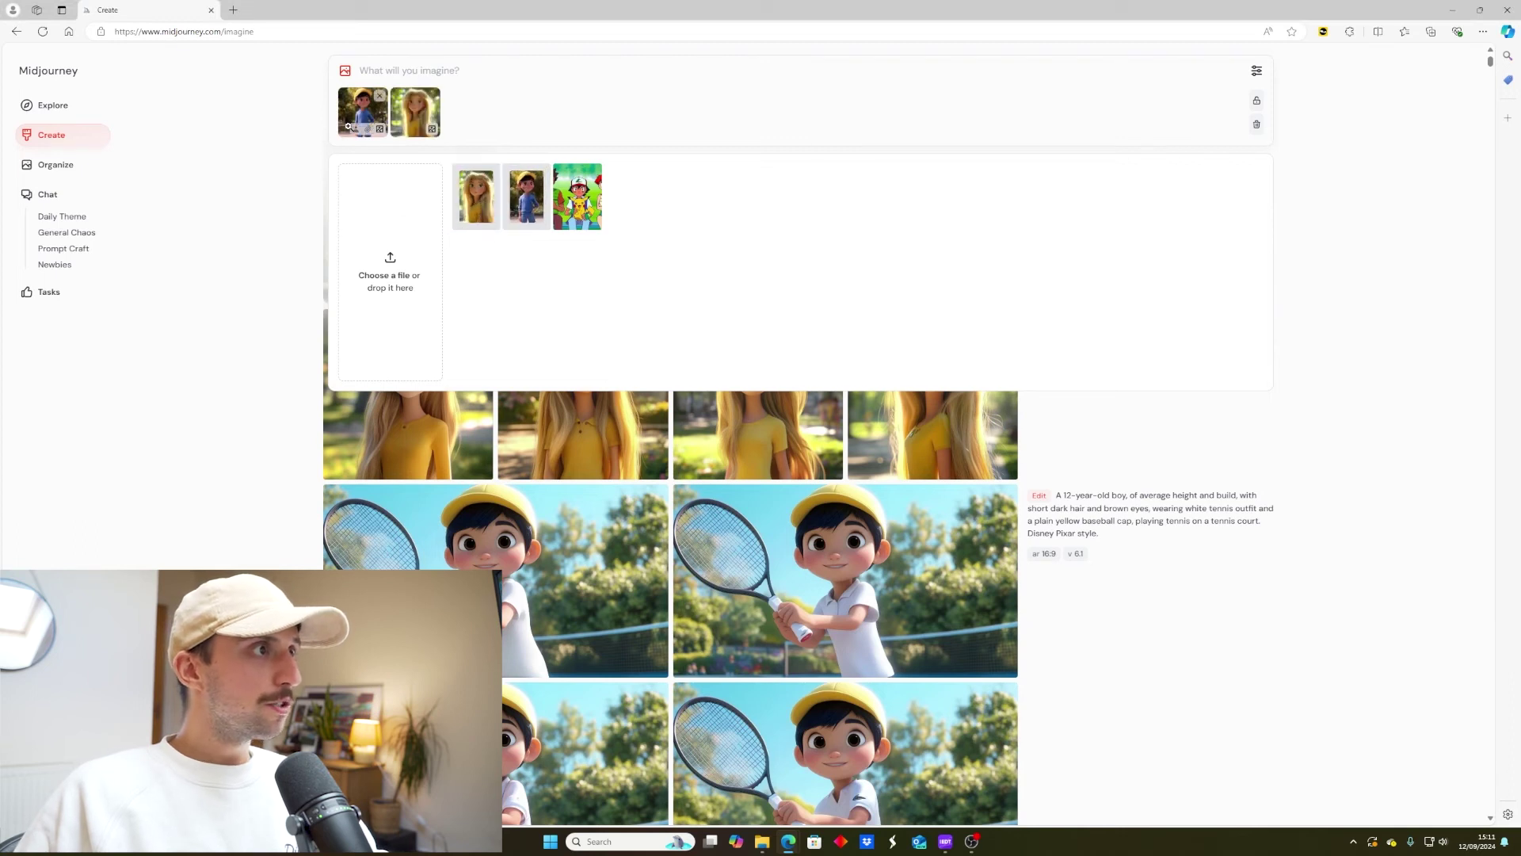
left_click(354, 130)
left_click(408, 130)
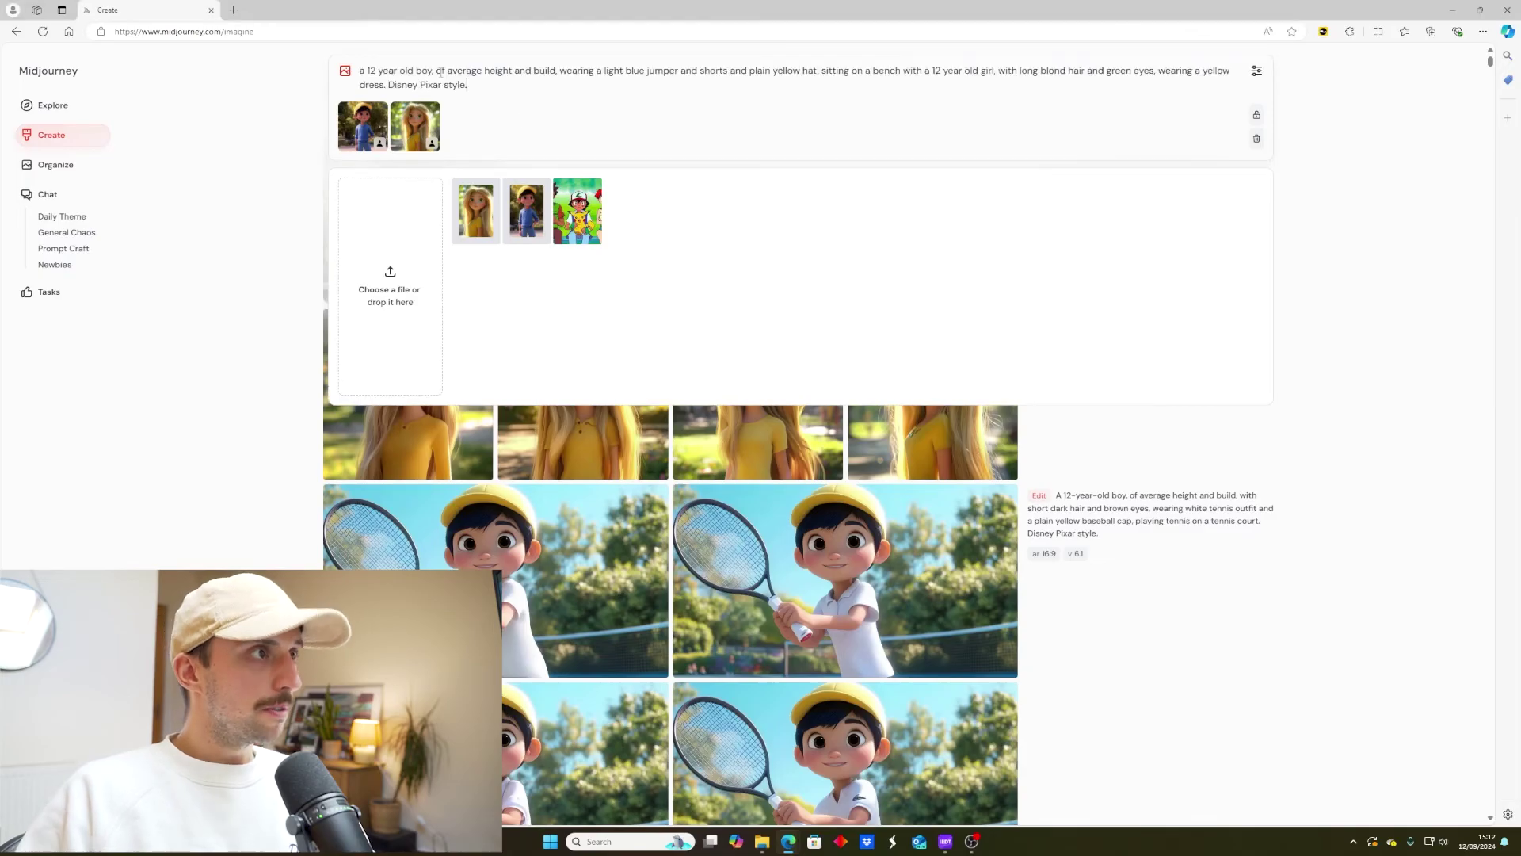
- Generate a 12-year-old boy in light blue jumper, shorts and plain yellow hat on a bench with a green-eyed blond girl in yellow dress, Disney Pixar style
key("Return")
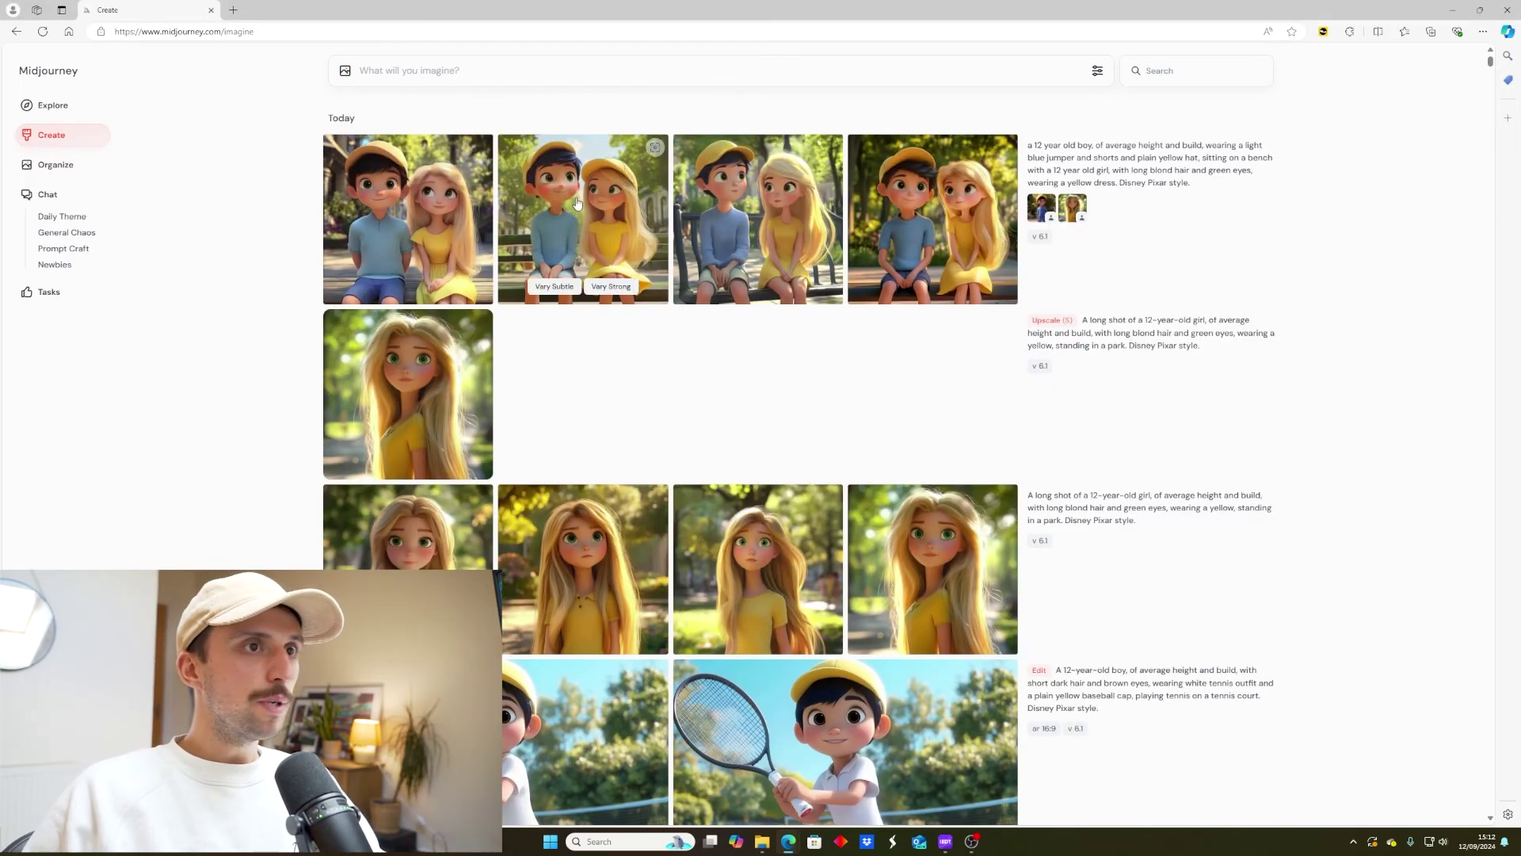
left_click(577, 203)
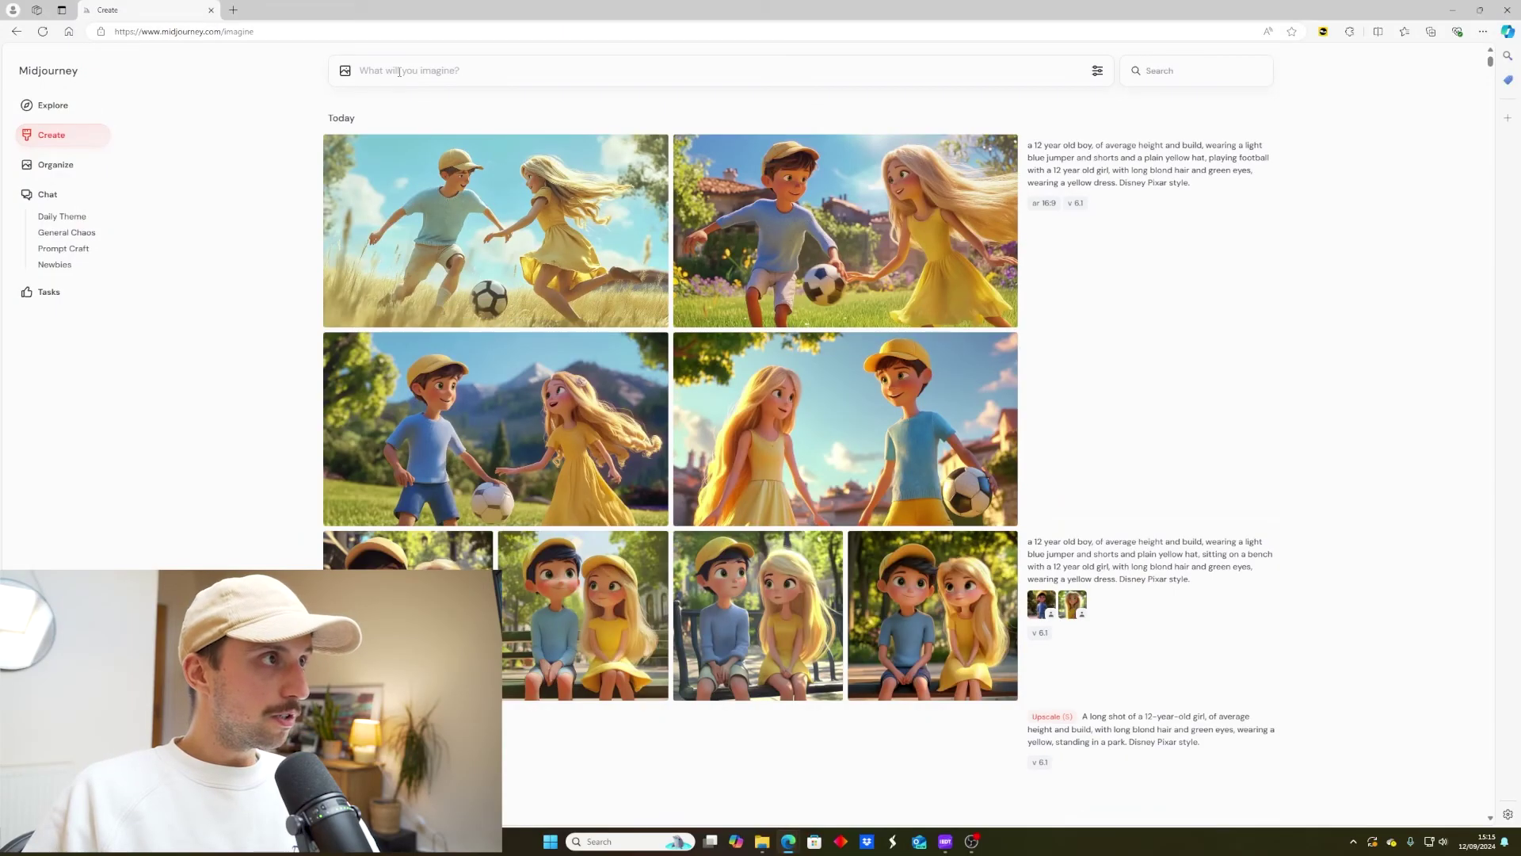
- Add the image of the boy in the yellow cap to a new prompt as a character reference
left_click(345, 71)
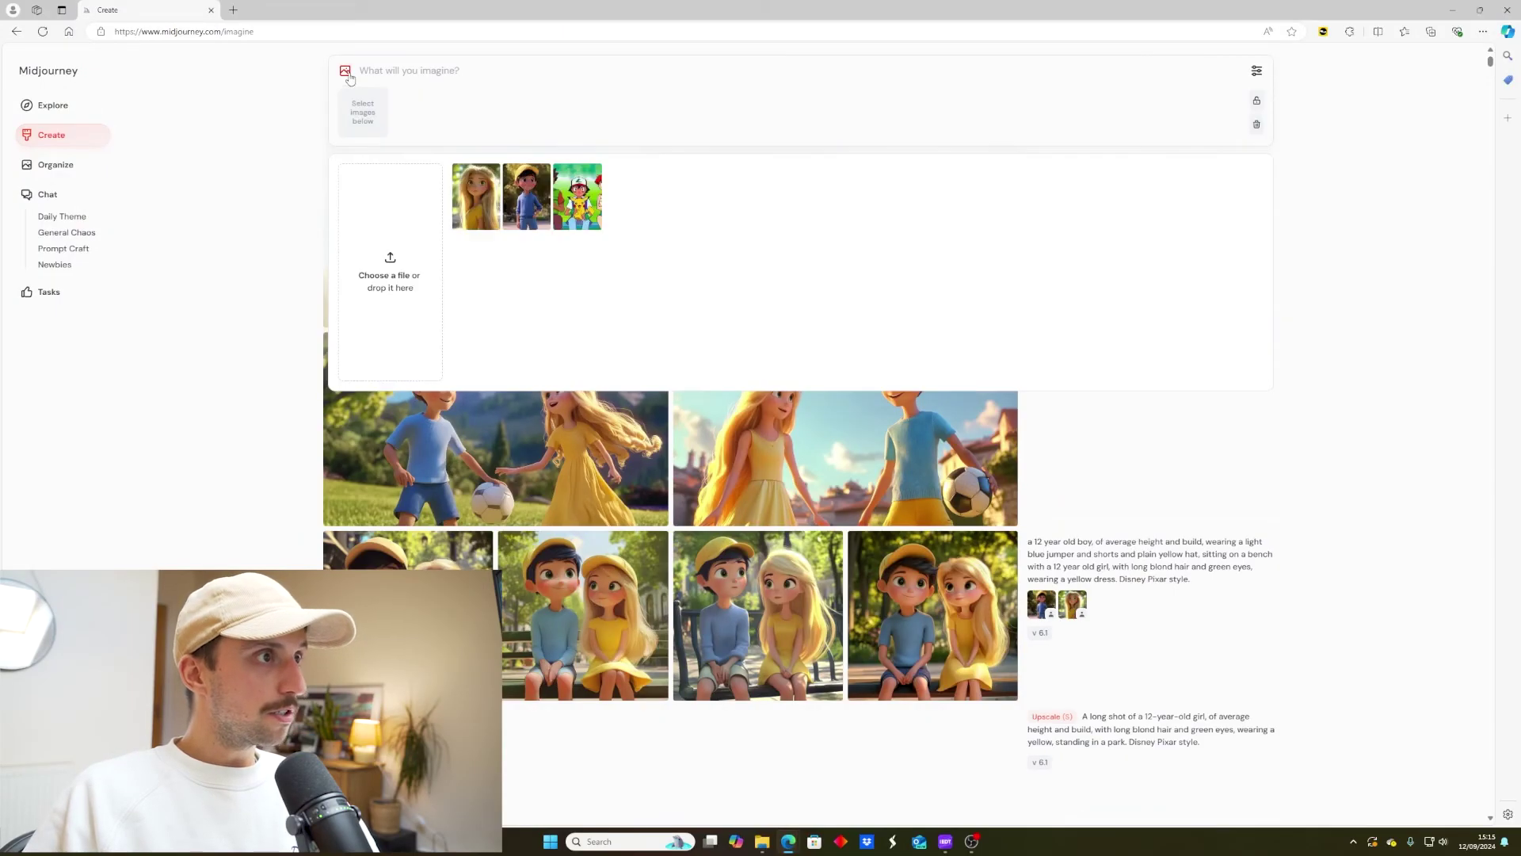
left_click(523, 191)
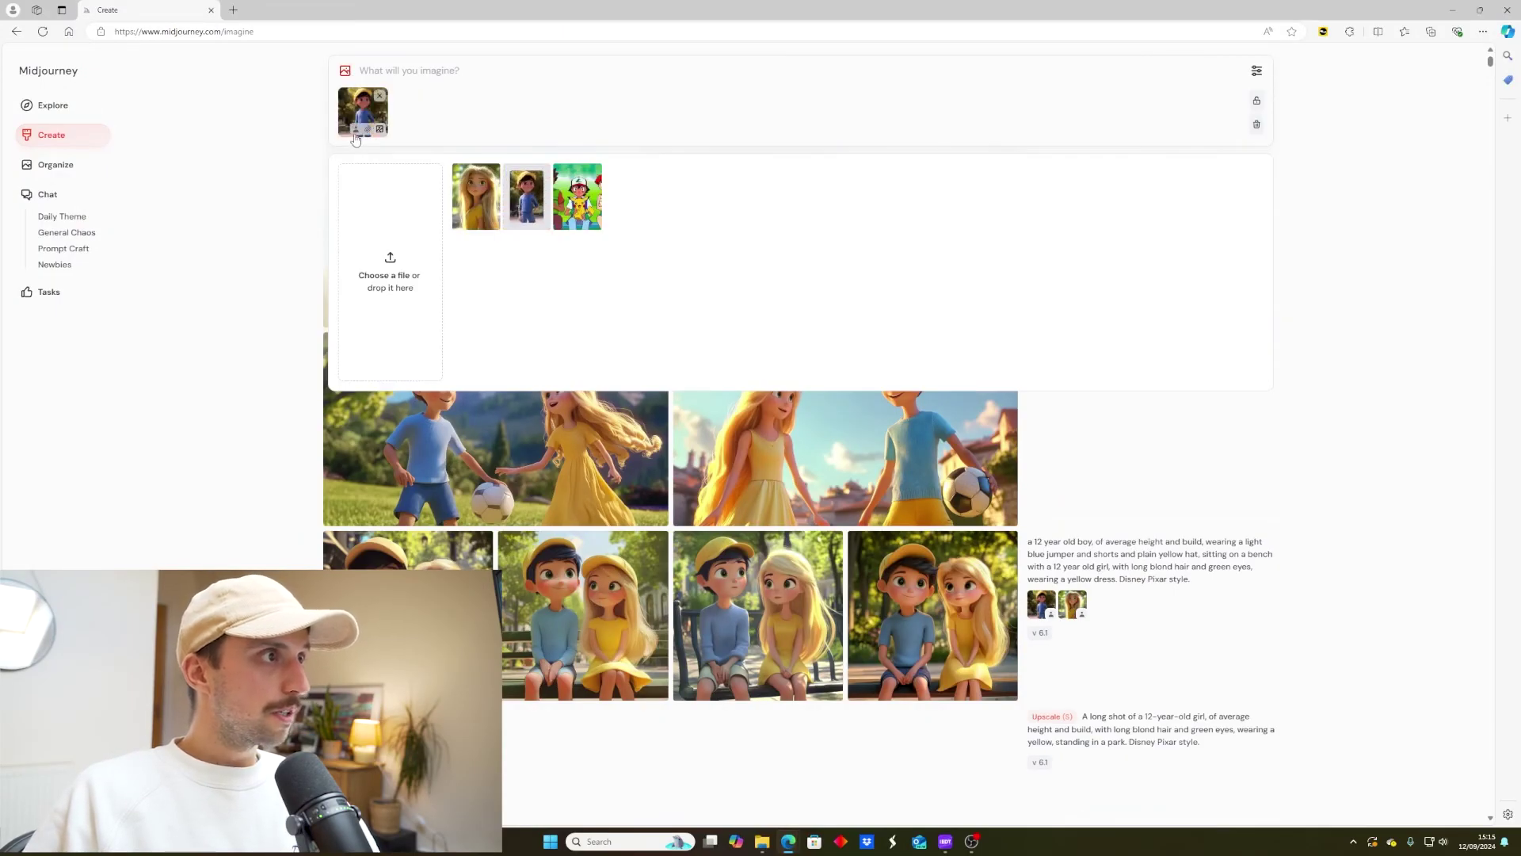
left_click(355, 130)
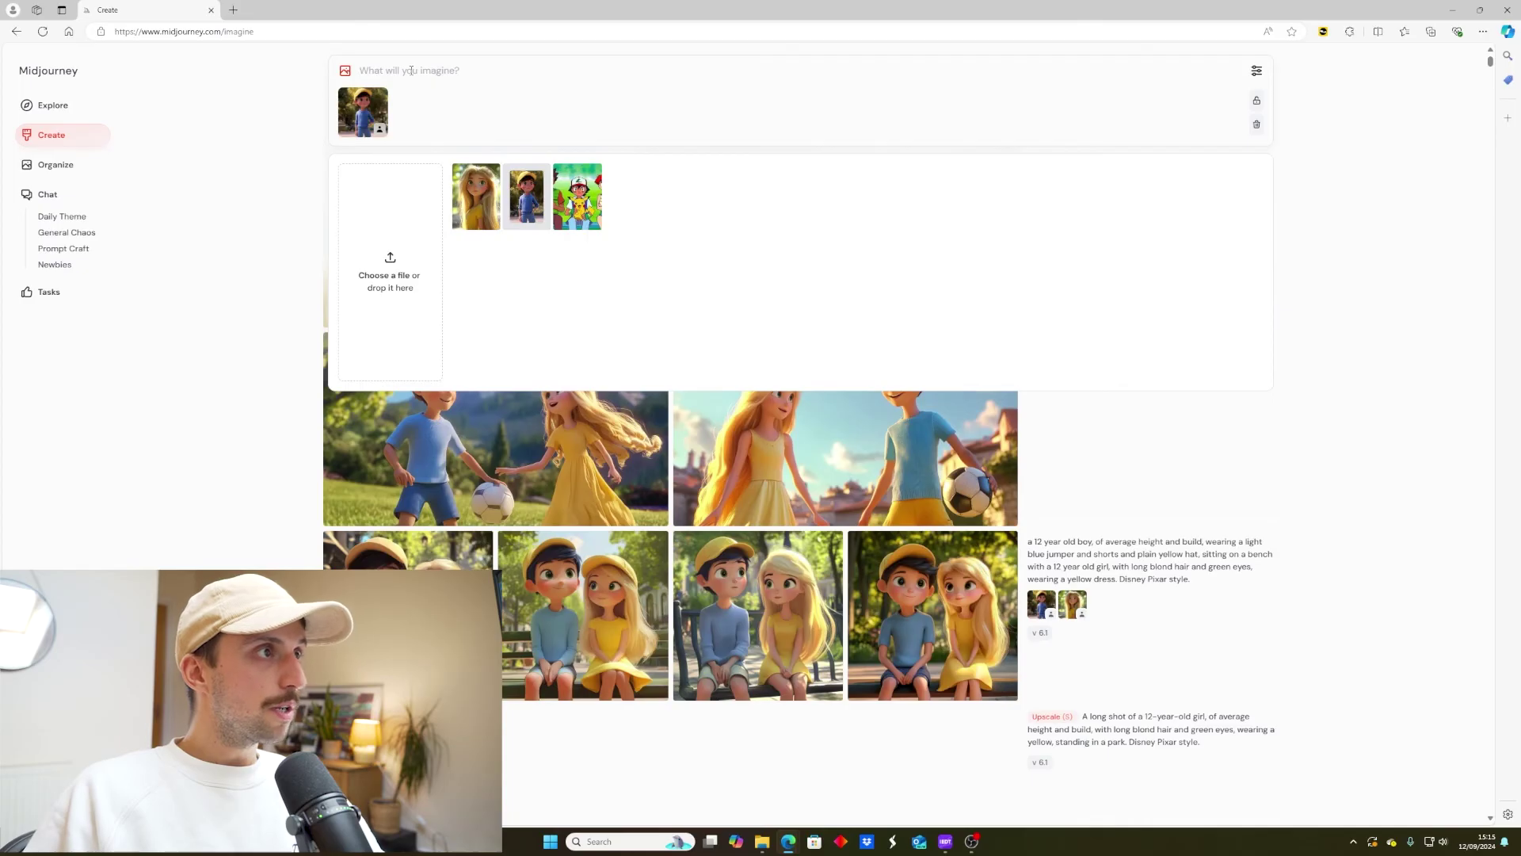
- Generate a dark-haired 12-year-old boy with brown eyes, blue jumper, shorts and plain yellow baseball cap, eating a sandwich on a park bench, 1990's anime style
left_click(411, 70)
type("A 12-year-old boy, of average height and build, with short dark hair and brown eyes, wearing a blue jumper and shorts with a plain yellow baseball cap, sitting on a park bench eating a sandwich. 1990's anime style.")
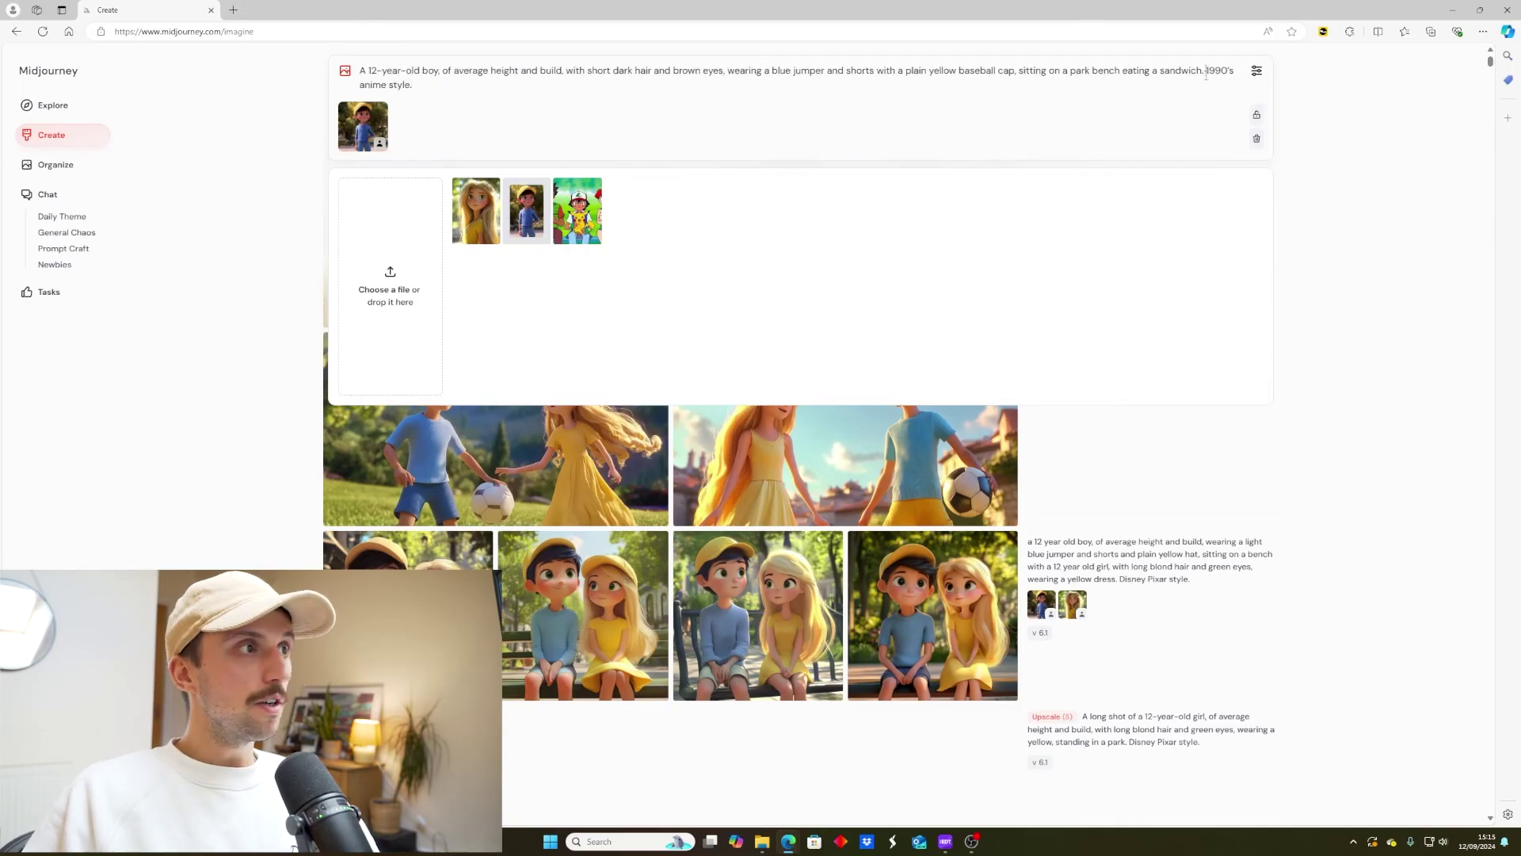
left_click_drag(1205, 71, 1038, 101)
left_click(445, 92)
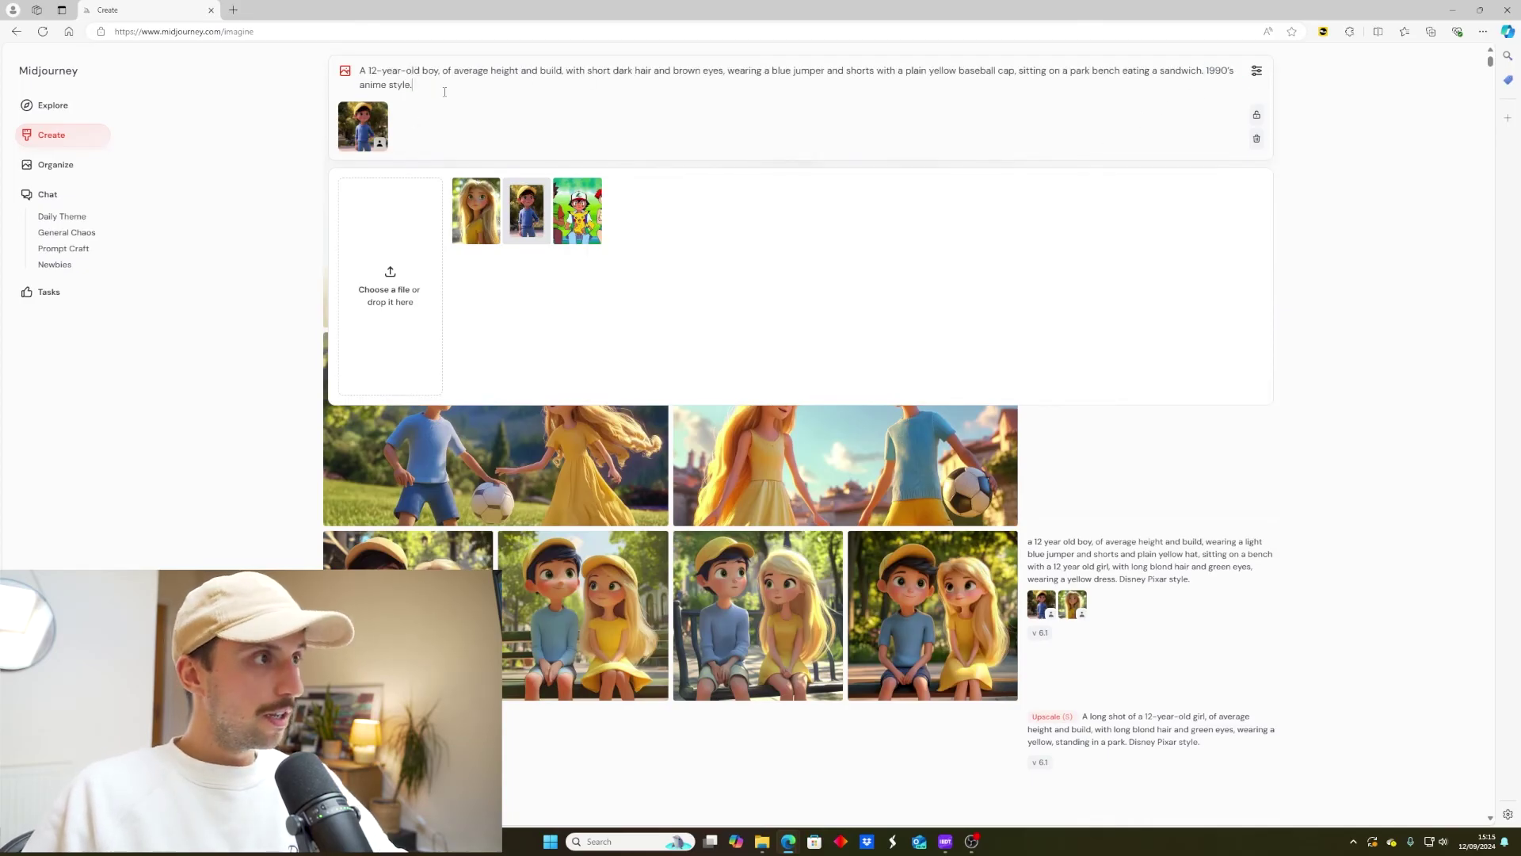
key("Return")
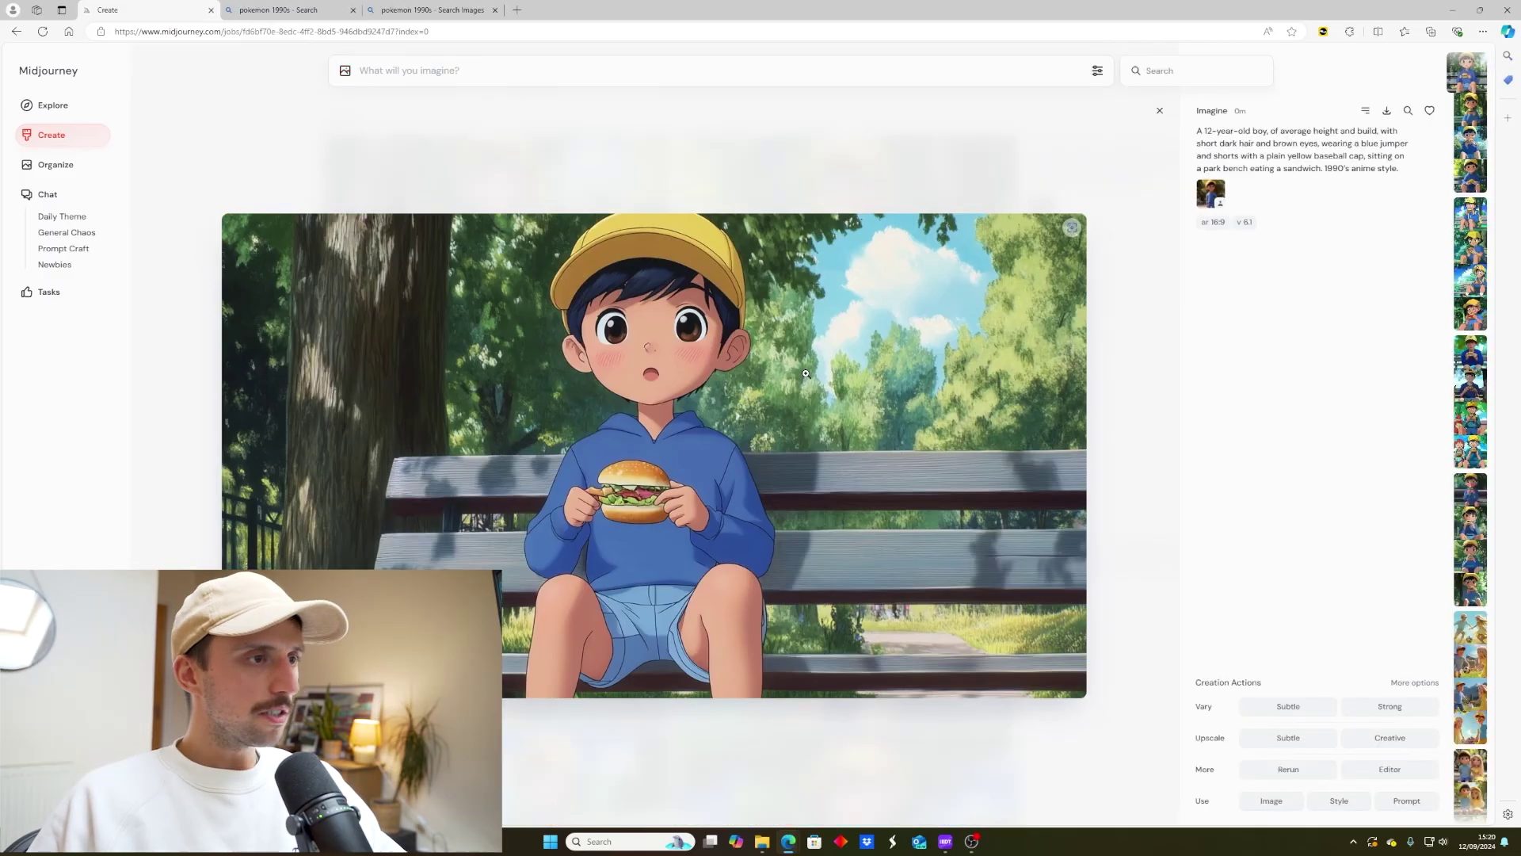
- Browse the enlarged 1990's anime style results to compare how the boy is drawn
key("Right")
key("Right")
key("Left")
key("Left")
key("Left")
key("Right")
key("Right")
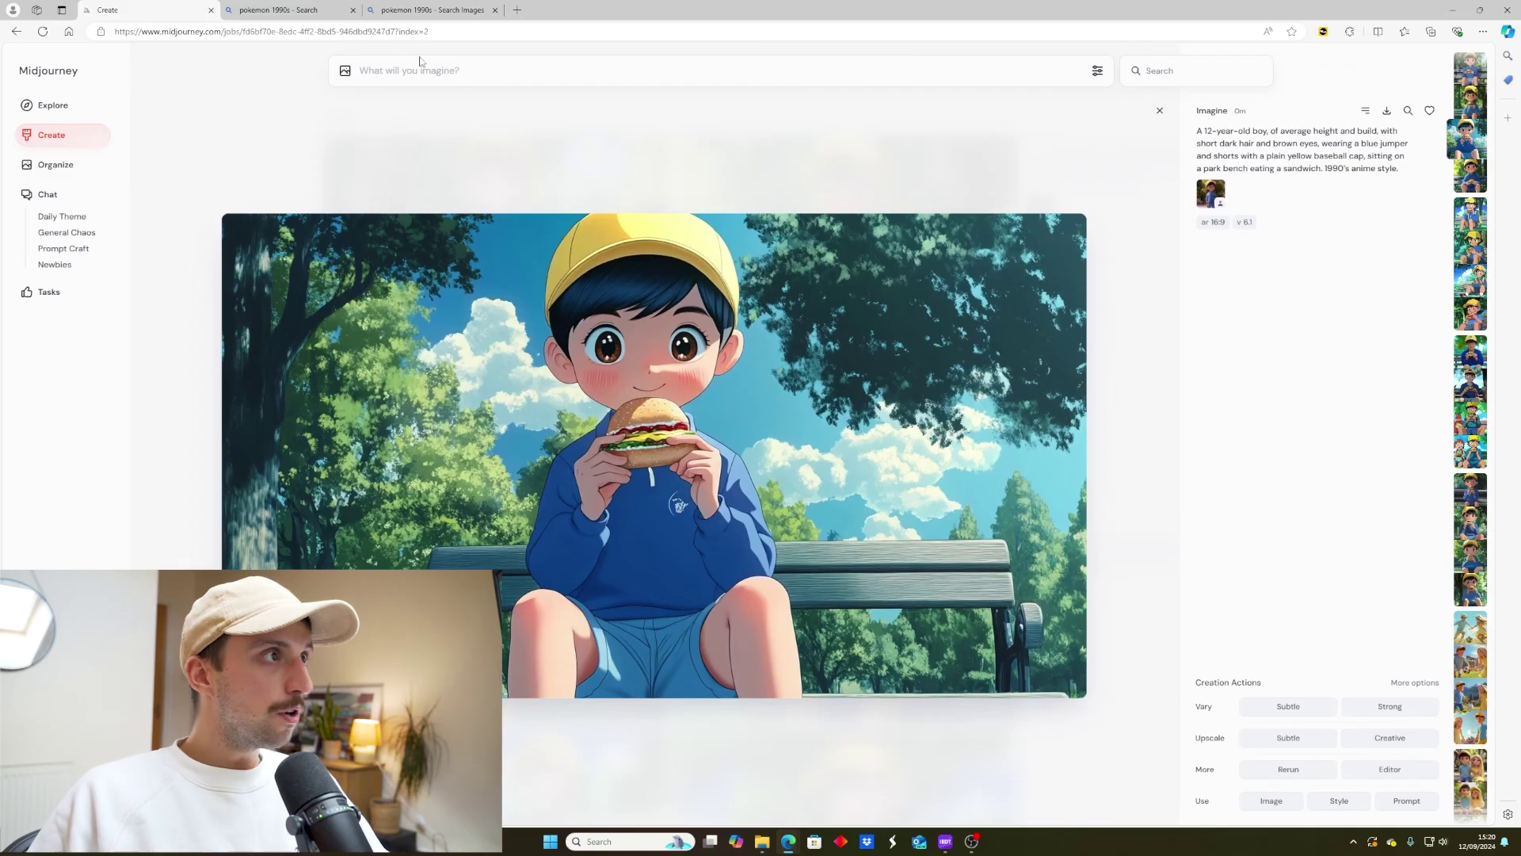
- Set the Pokemon image as a style reference and the boy in the yellow cap as a character reference
left_click(345, 70)
left_click(476, 195)
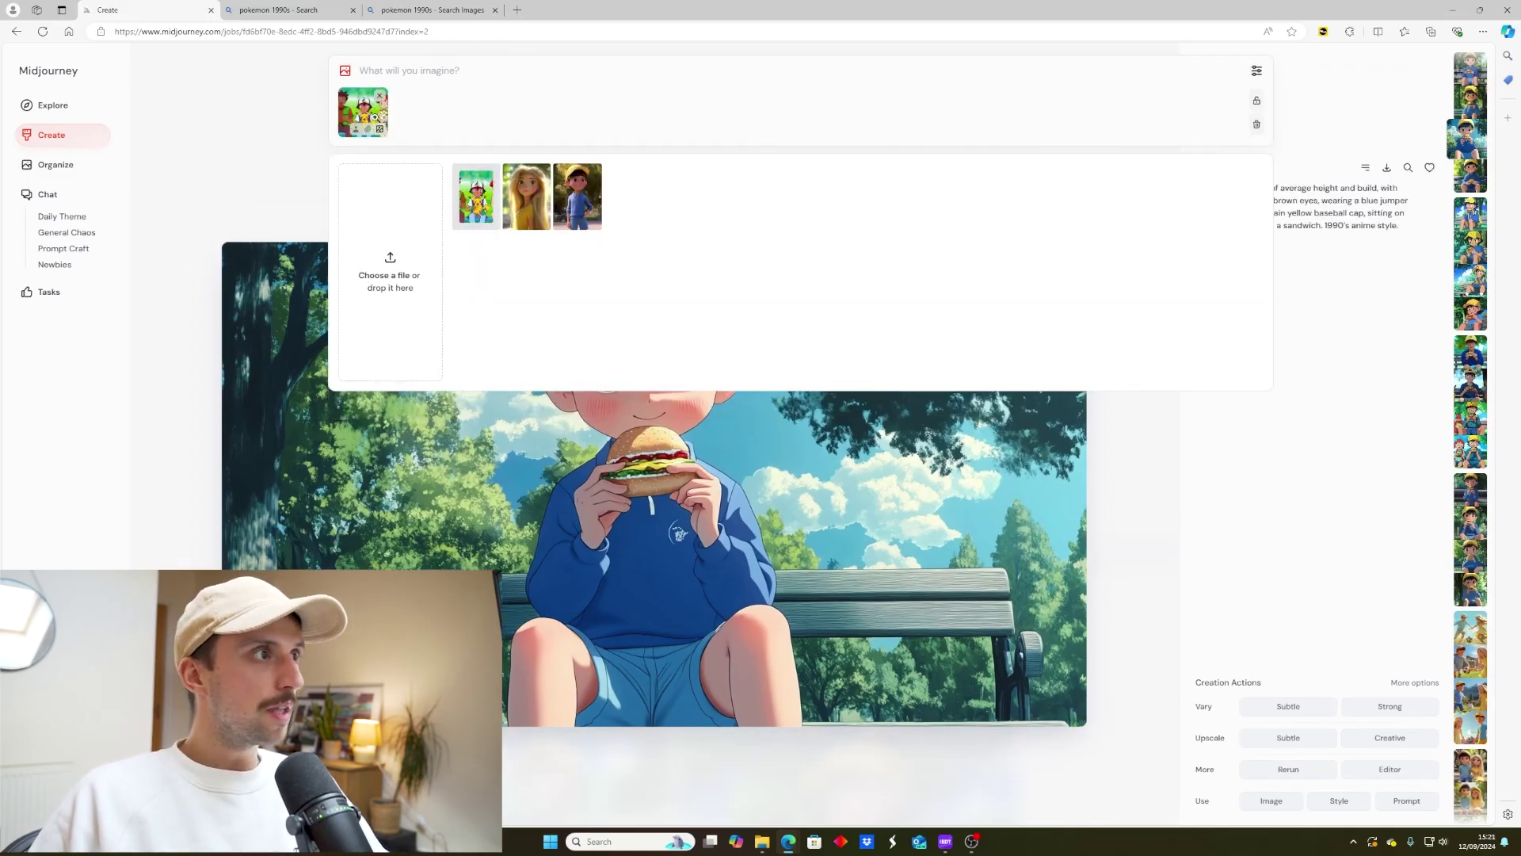
left_click(368, 130)
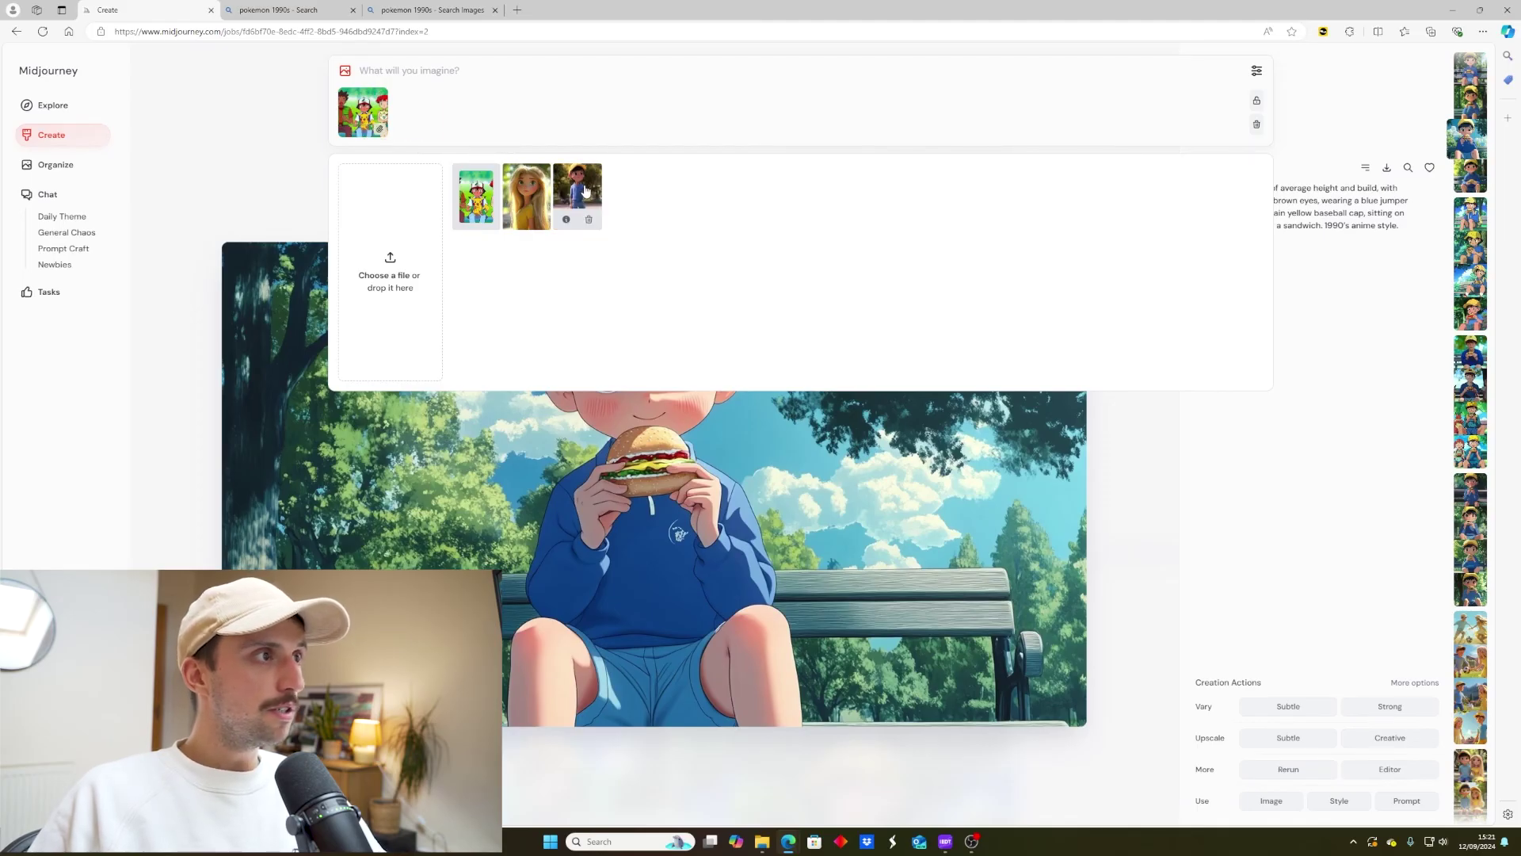
left_click(585, 191)
left_click(408, 129)
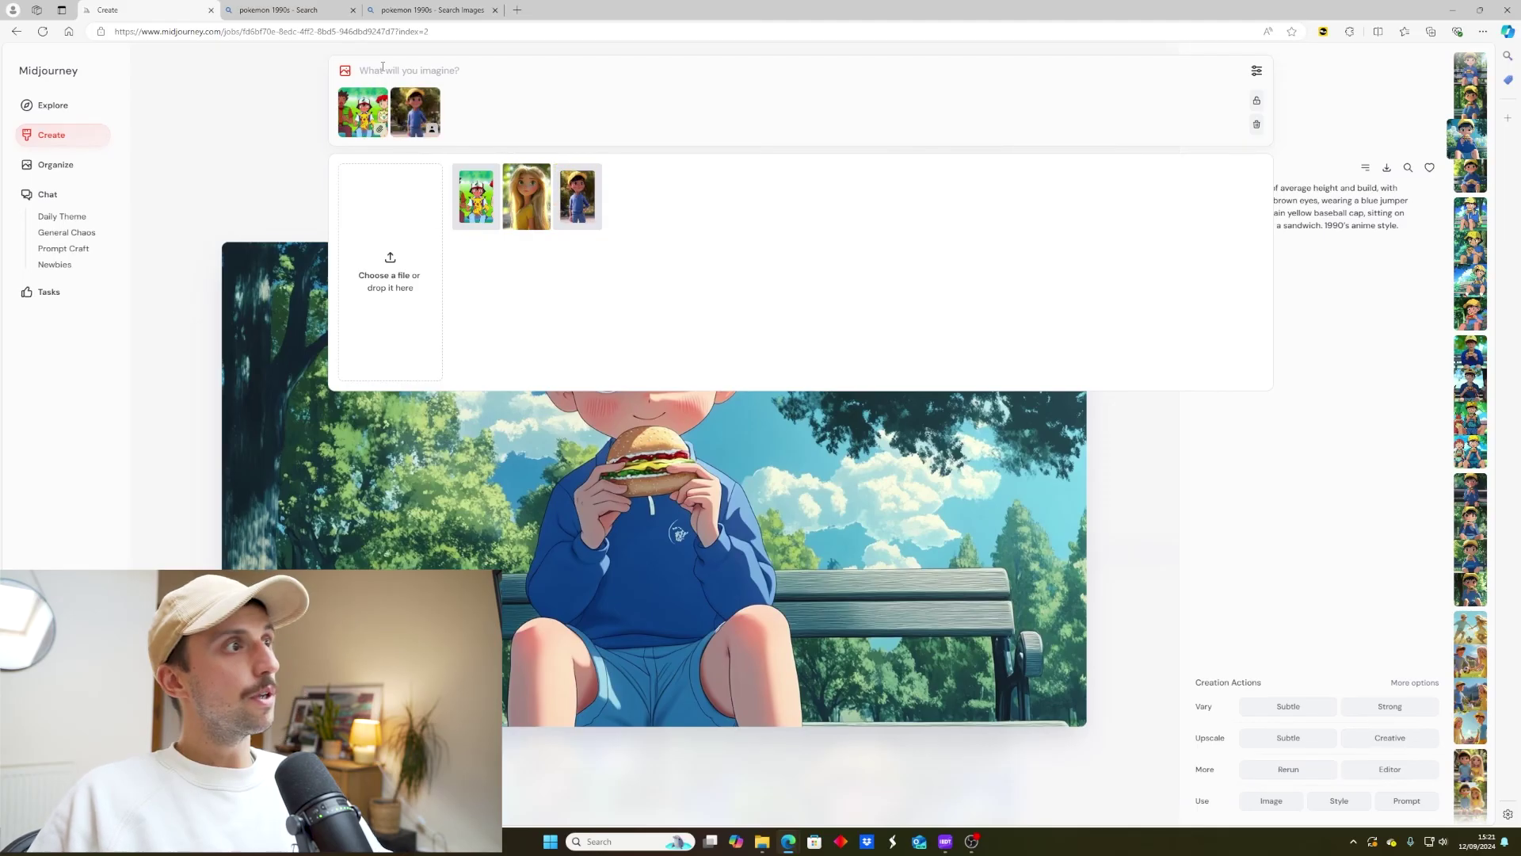
- Reuse the boy's park bench sandwich prompt without "1990's anime style" and generate the images
type("A 12-year-old boy, of average height and build, with short dark hair and brown eyes, wearing a blue jumper and shorts with a plain yellow baseball cap, sitting on a park bench eating a sandwich. 1990's anime style.")
left_click_drag(413, 85, 1207, 59)
key("BackSpace")
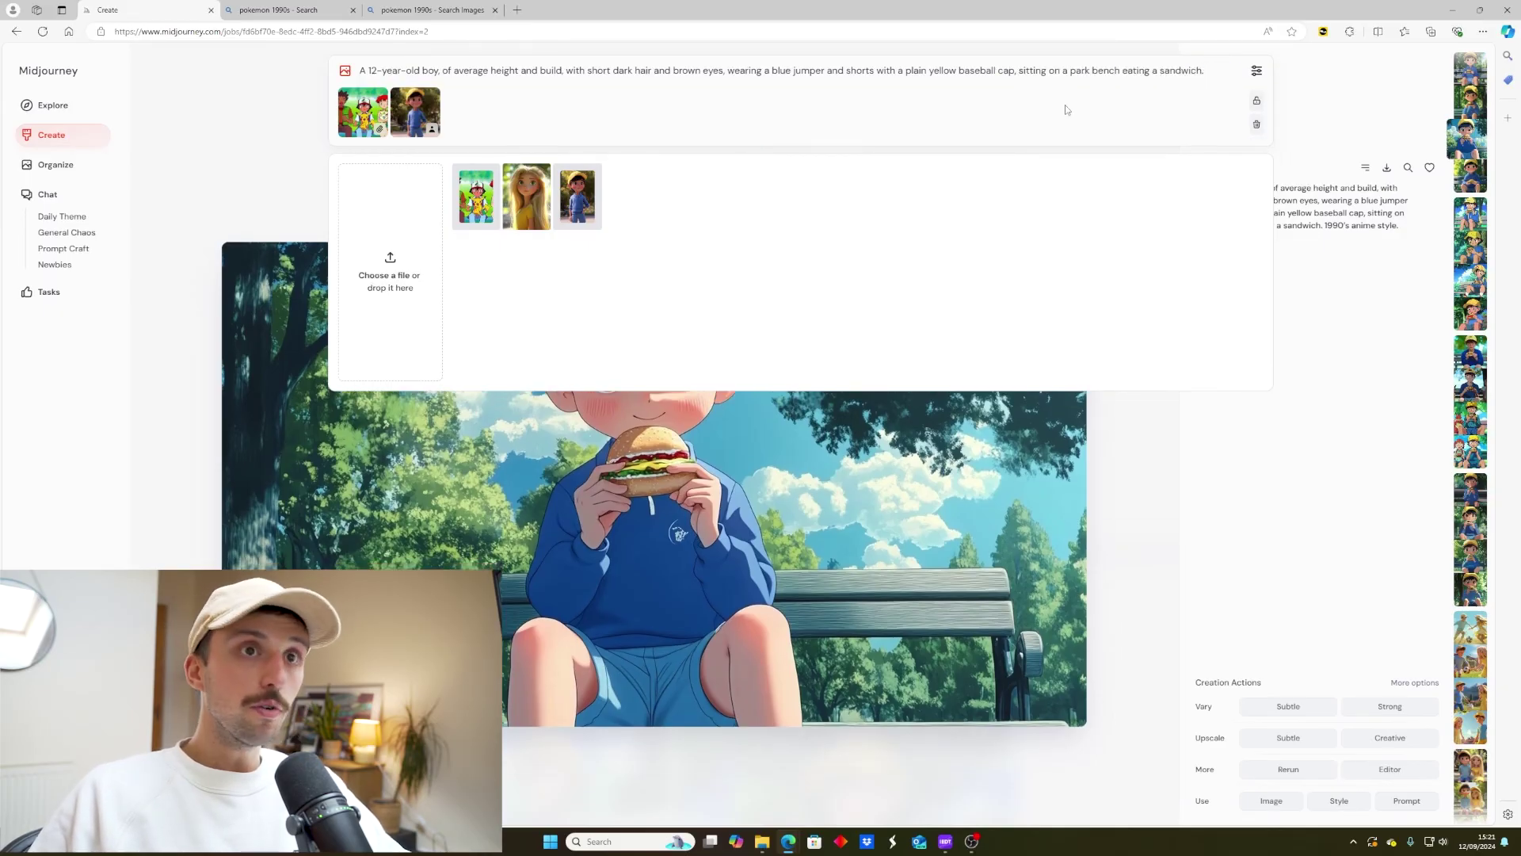
key("Return")
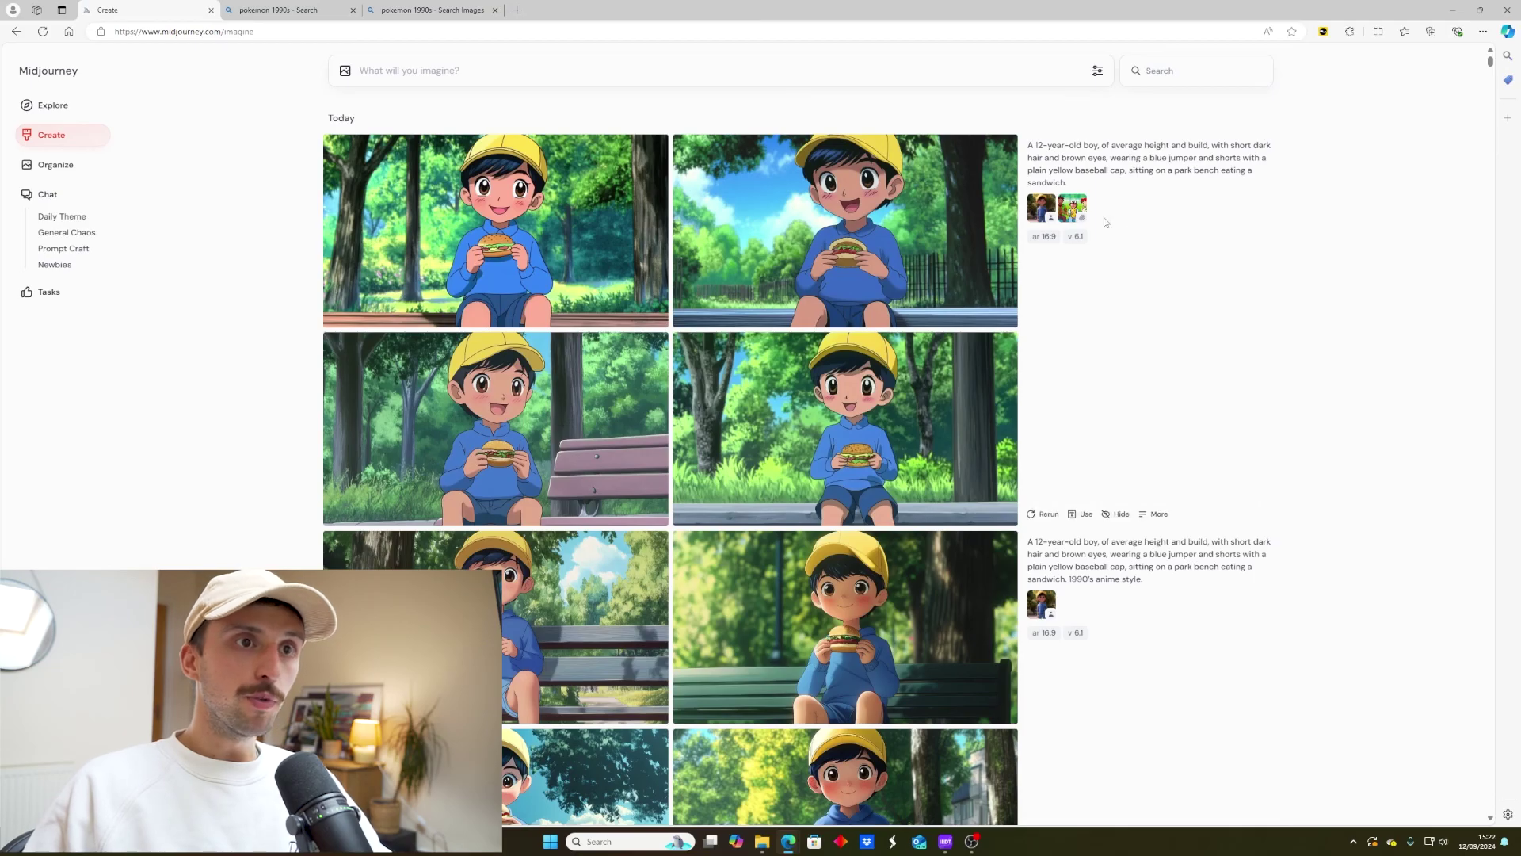
- Browse the enlarged results made with the style reference to check the anime look, and return to the gallery
left_click(496, 428)
scroll(810, 406, "up", 2)
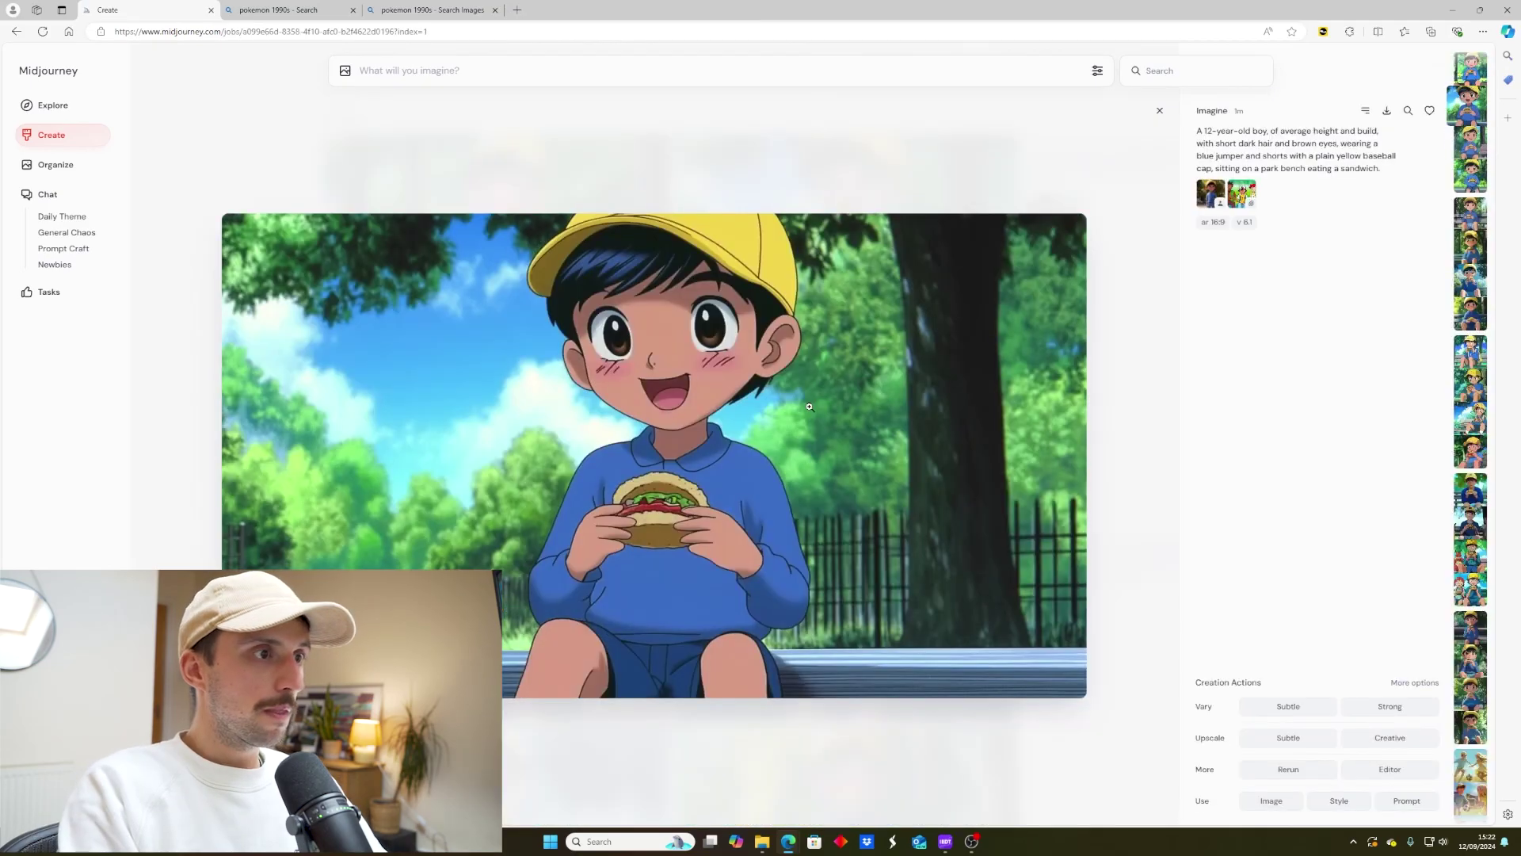
scroll(810, 406, "down", 1)
scroll(906, 523, "down", 1)
scroll(907, 523, "down", 1)
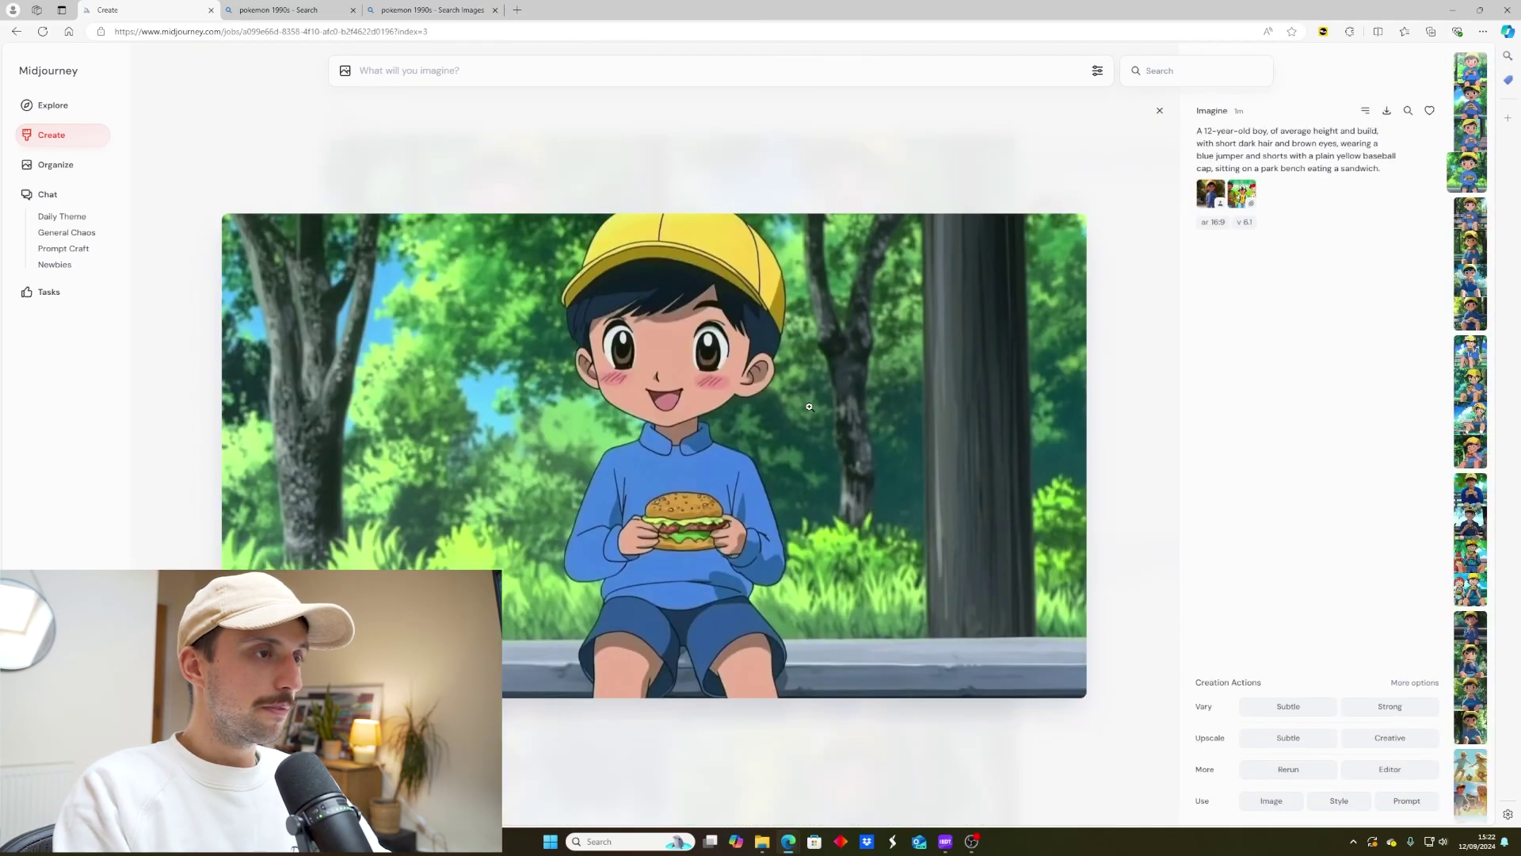
key("Escape")
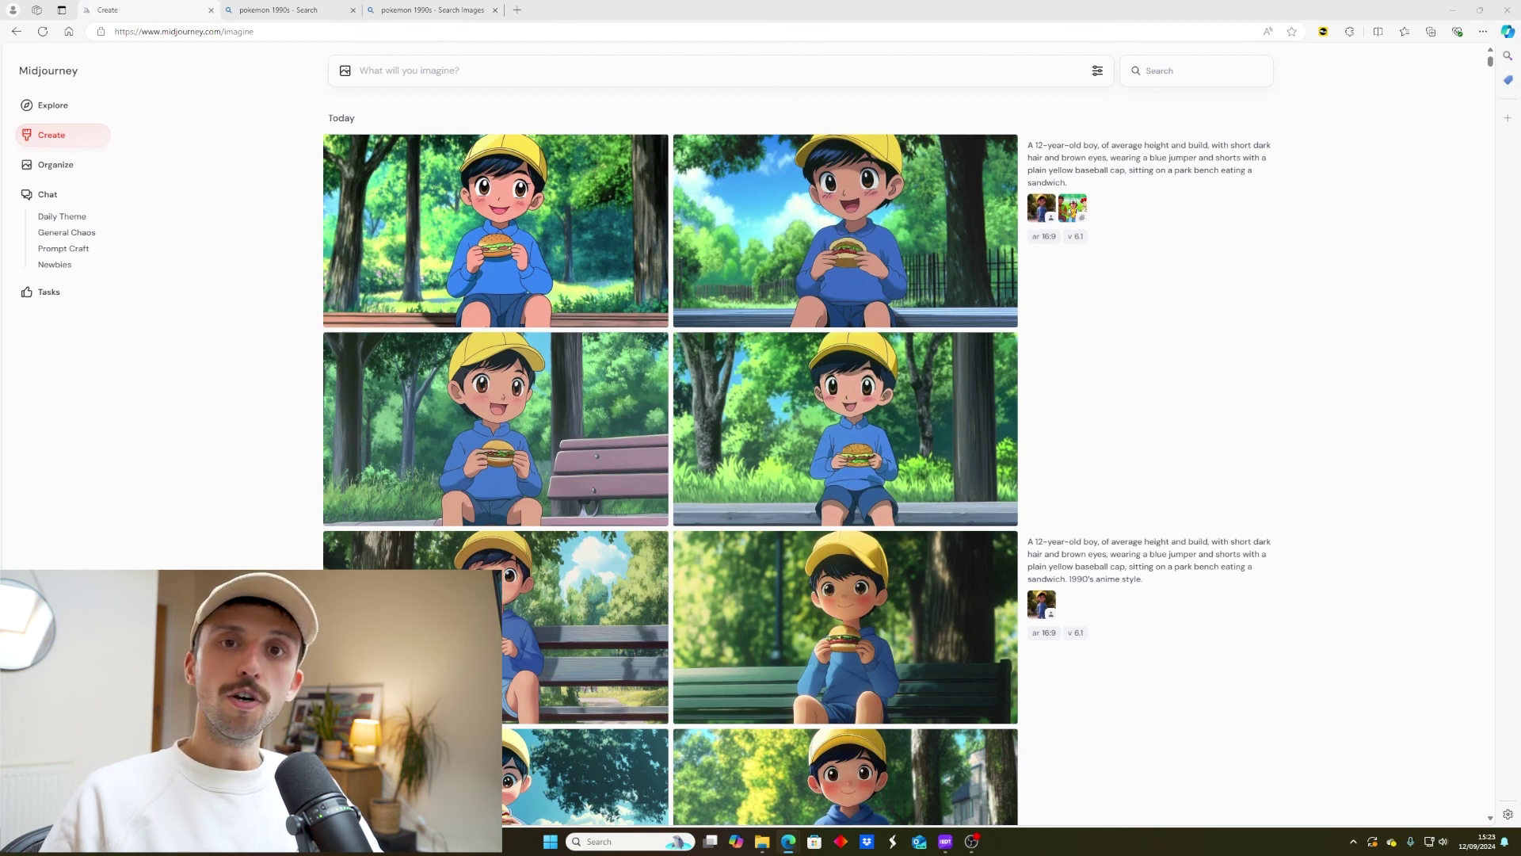